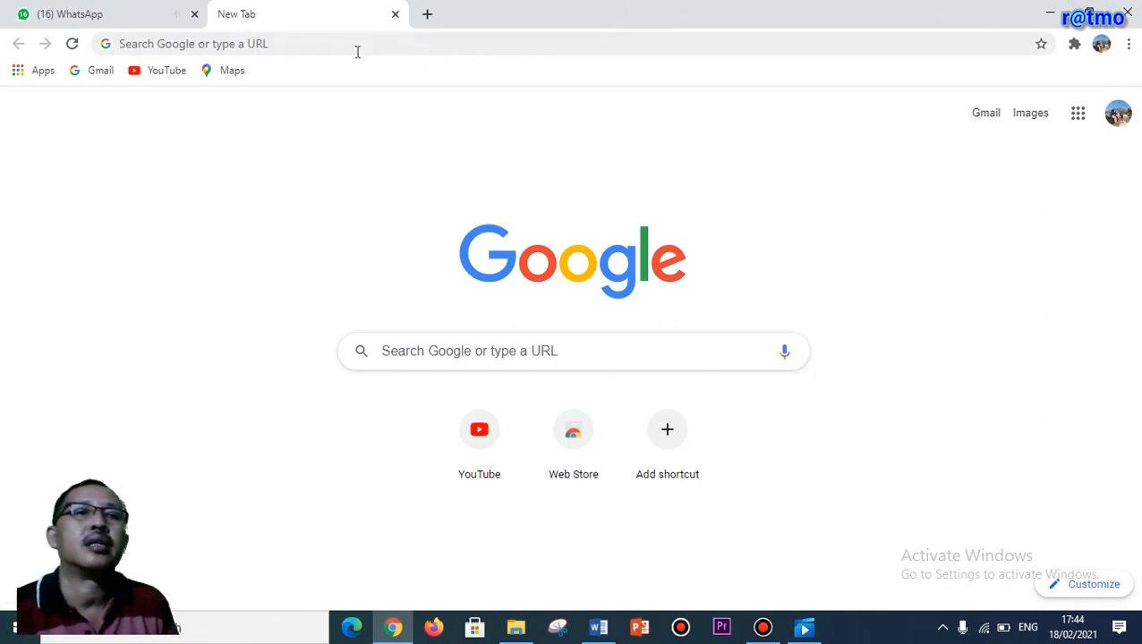
Step: Switch to Word and copy the web address djponline.pajak.go.id/account/login from the document
left_click(343, 44)
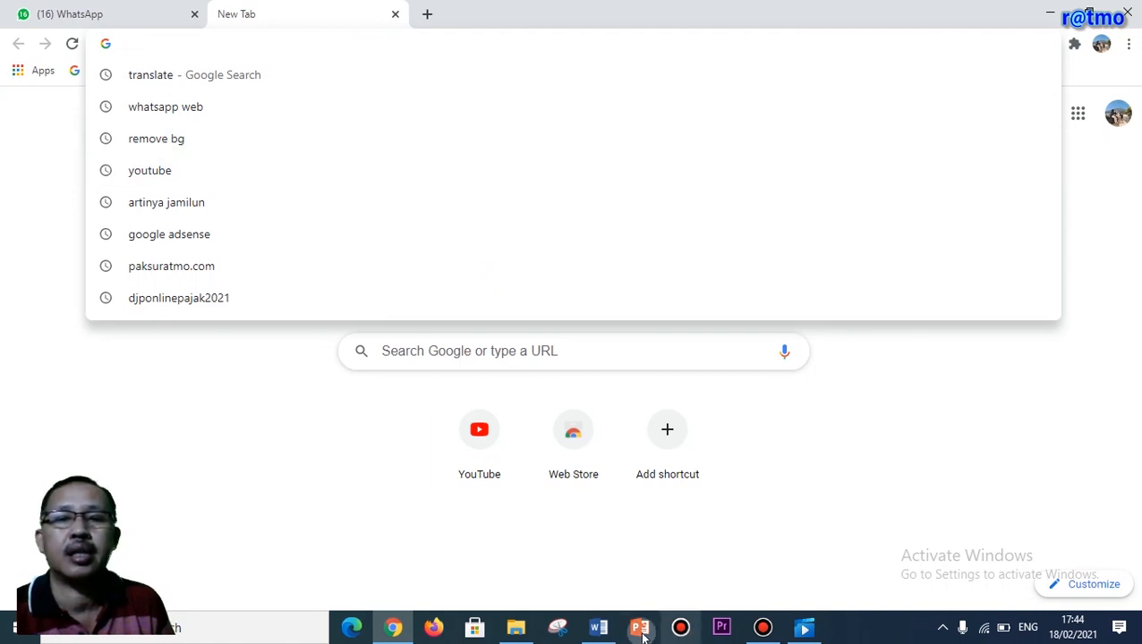
mouse_move(605, 632)
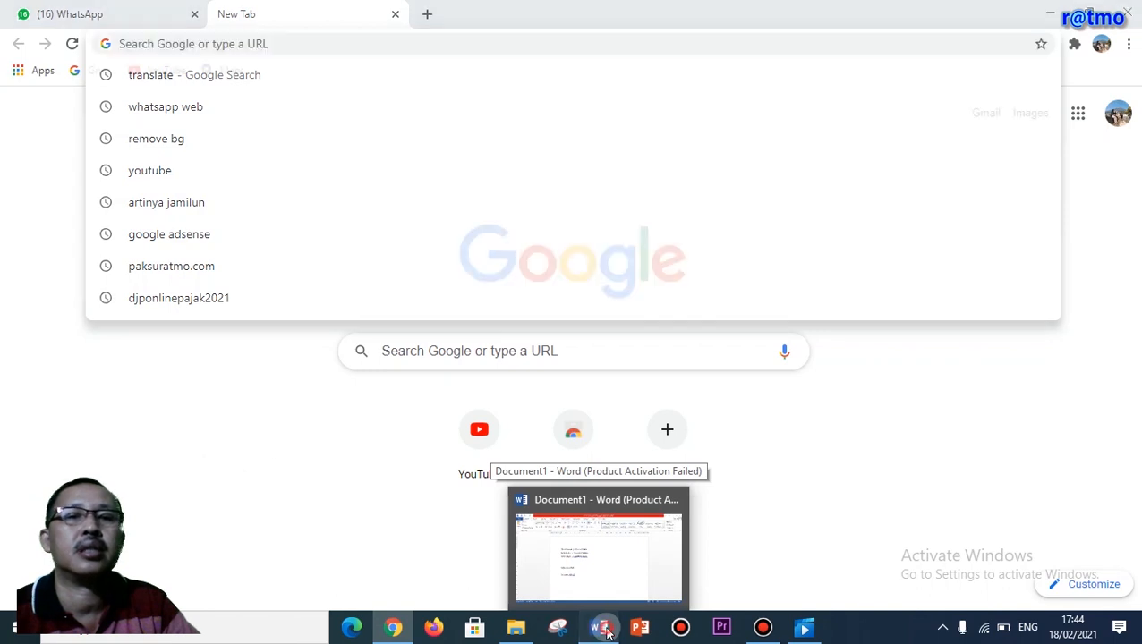
left_click(605, 631)
left_click_drag(315, 242, 497, 242)
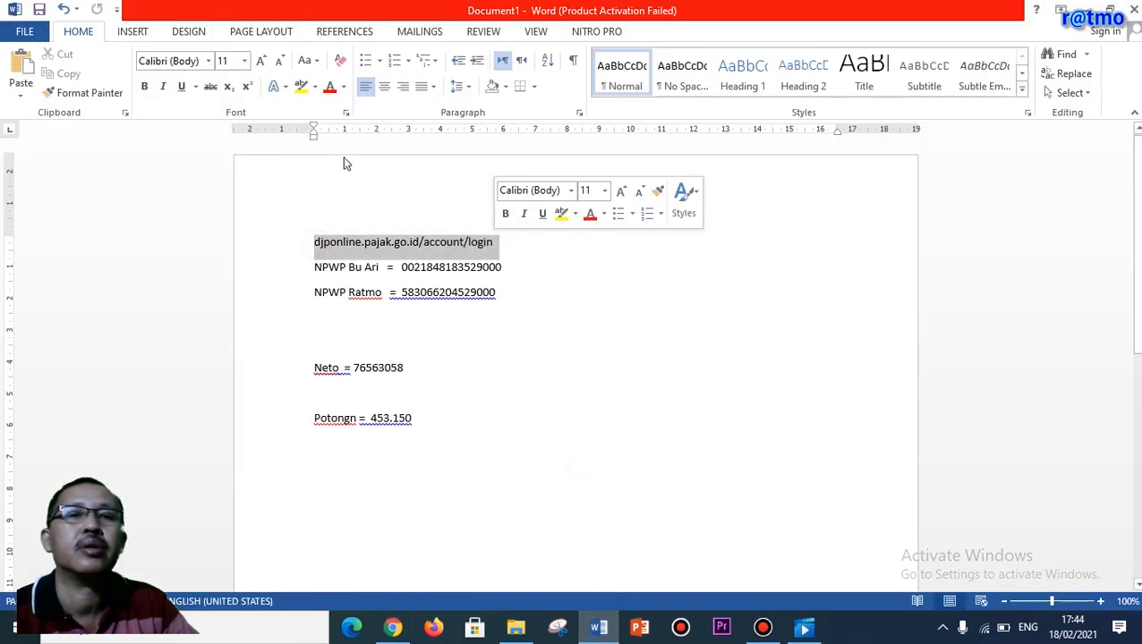
left_click(64, 72)
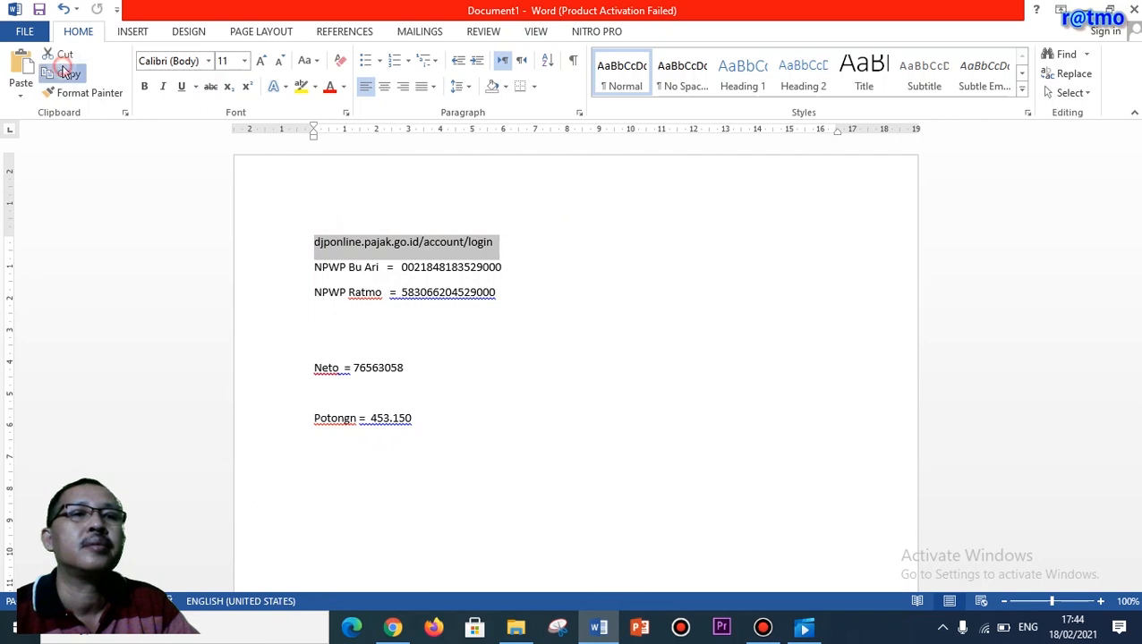
Step: Switch to Chrome, open the copied address djponline.pajak.go.id/account/login in the new tab and dismiss the announcement pop-up
left_click(393, 627)
left_click(268, 42)
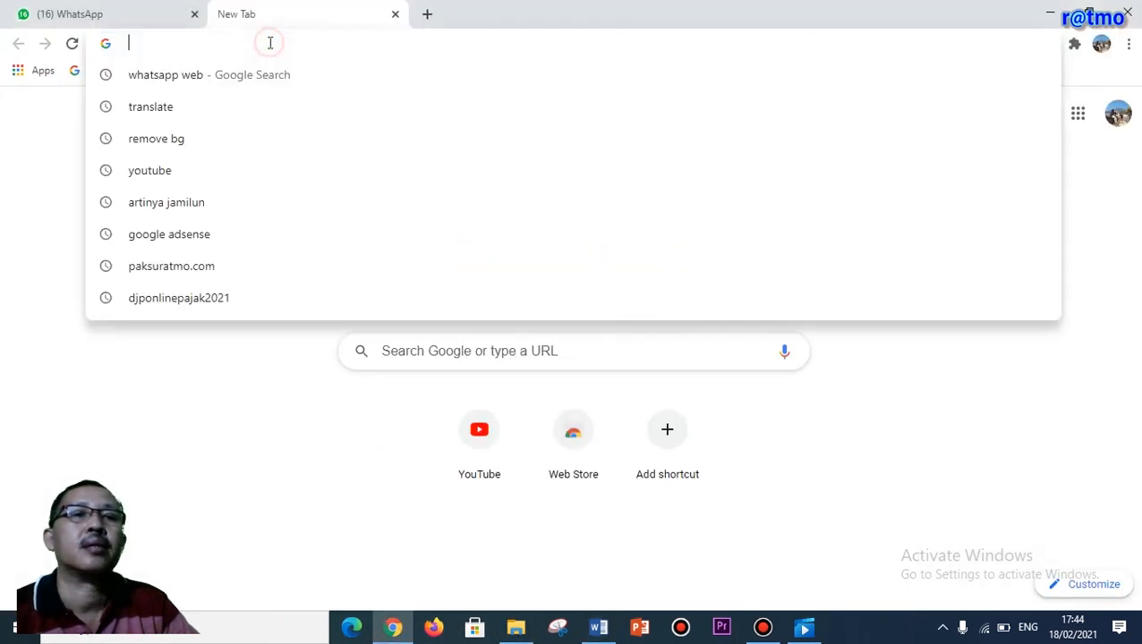
right_click(268, 43)
left_click(313, 155)
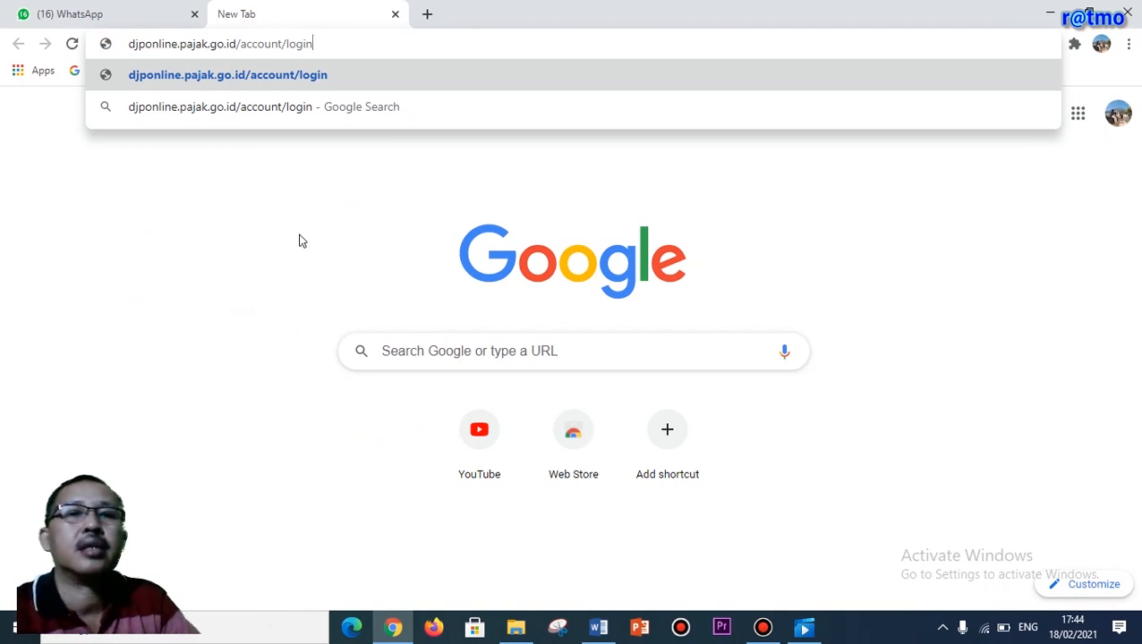
key("Return")
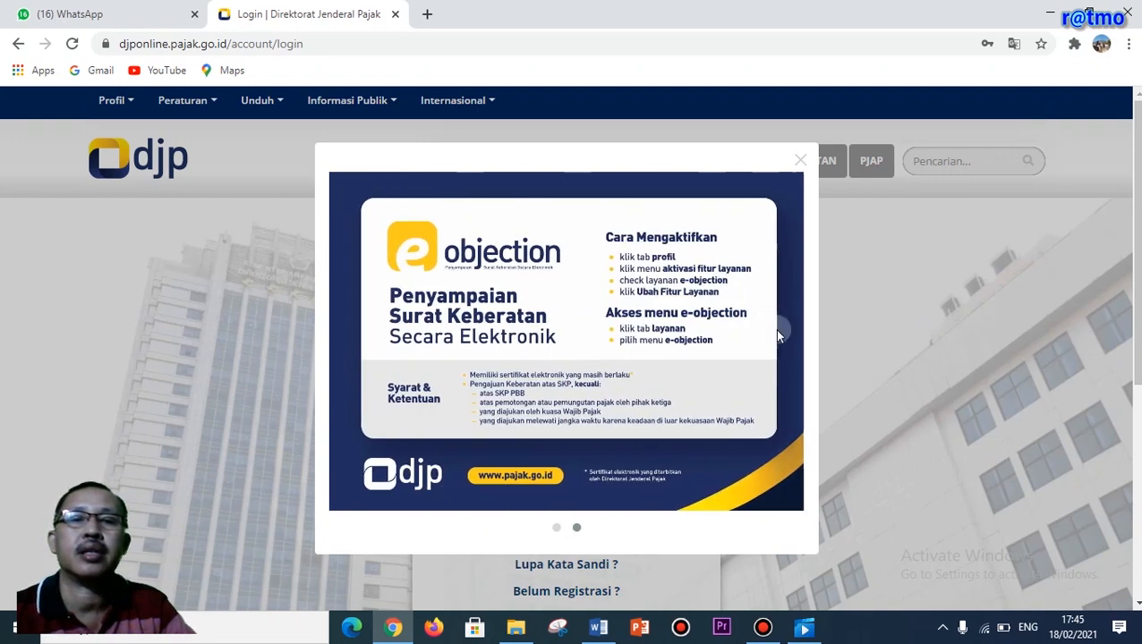
left_click(801, 161)
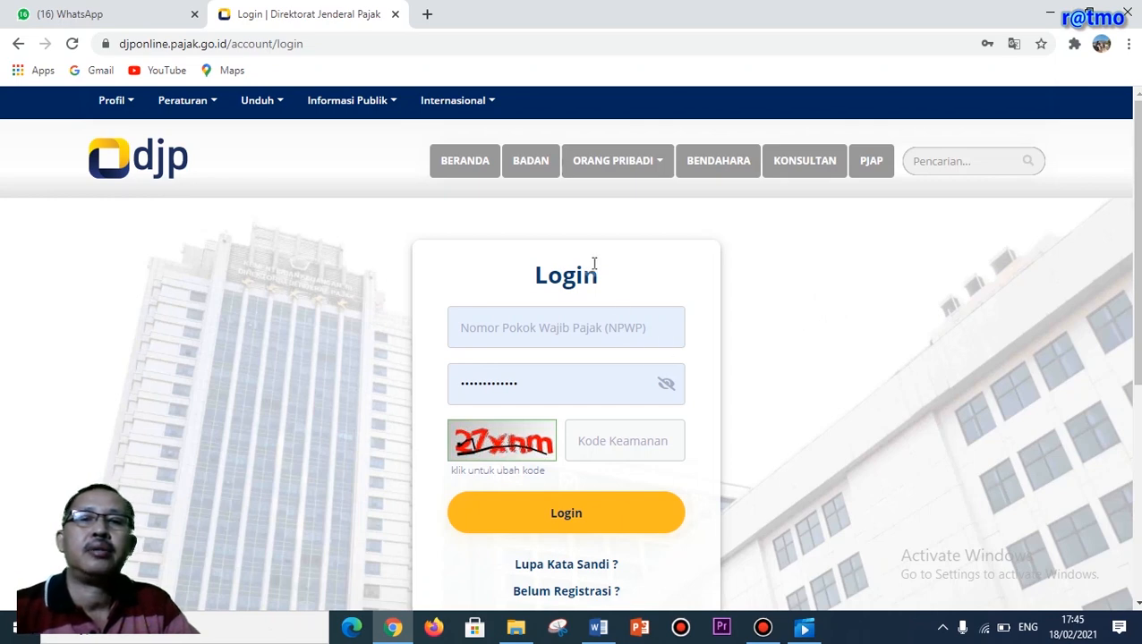
Step: Switch to Word and copy the second NPWP number listed in the document for the login form's NPWP field
left_click(600, 338)
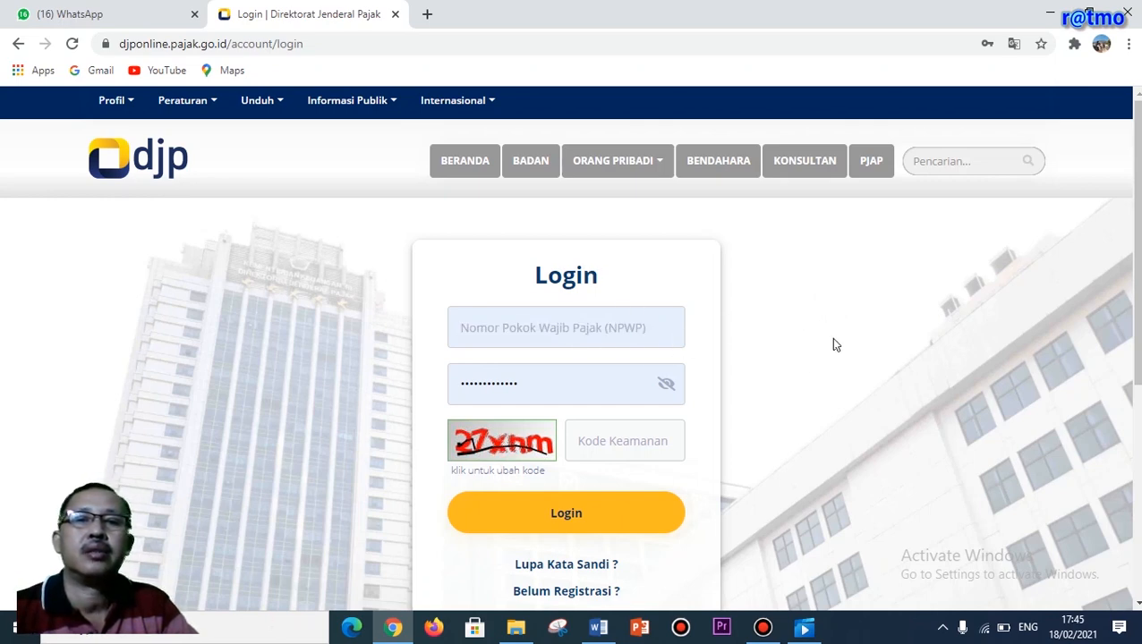
left_click(465, 329)
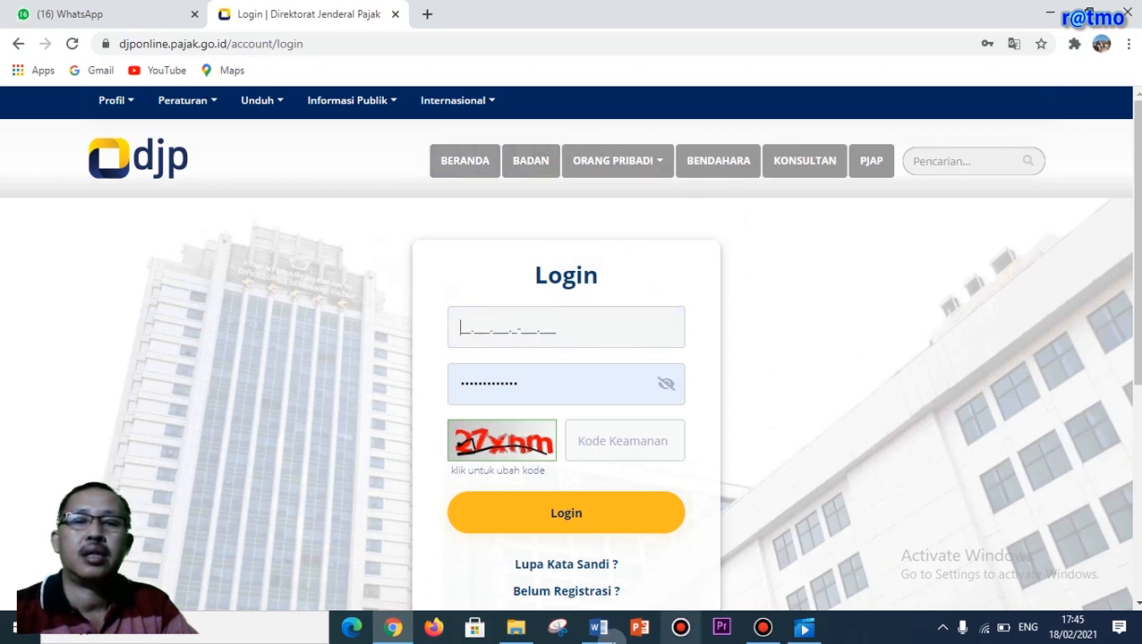
mouse_move(590, 632)
left_click(581, 586)
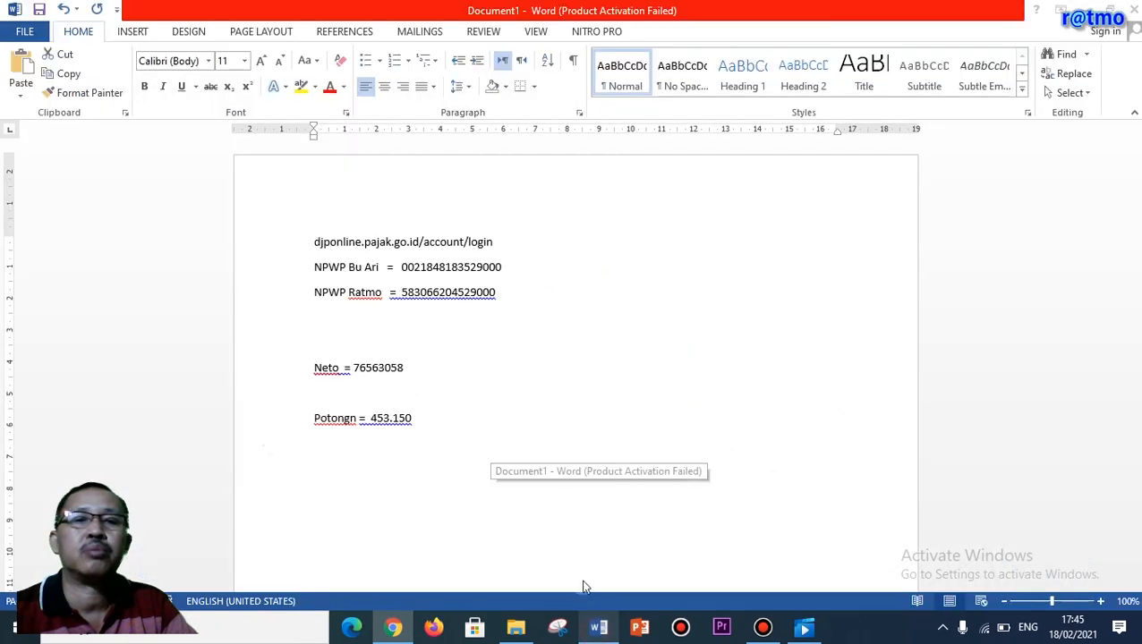
triple_click(357, 256)
left_click_drag(399, 293, 548, 306)
left_click(63, 73)
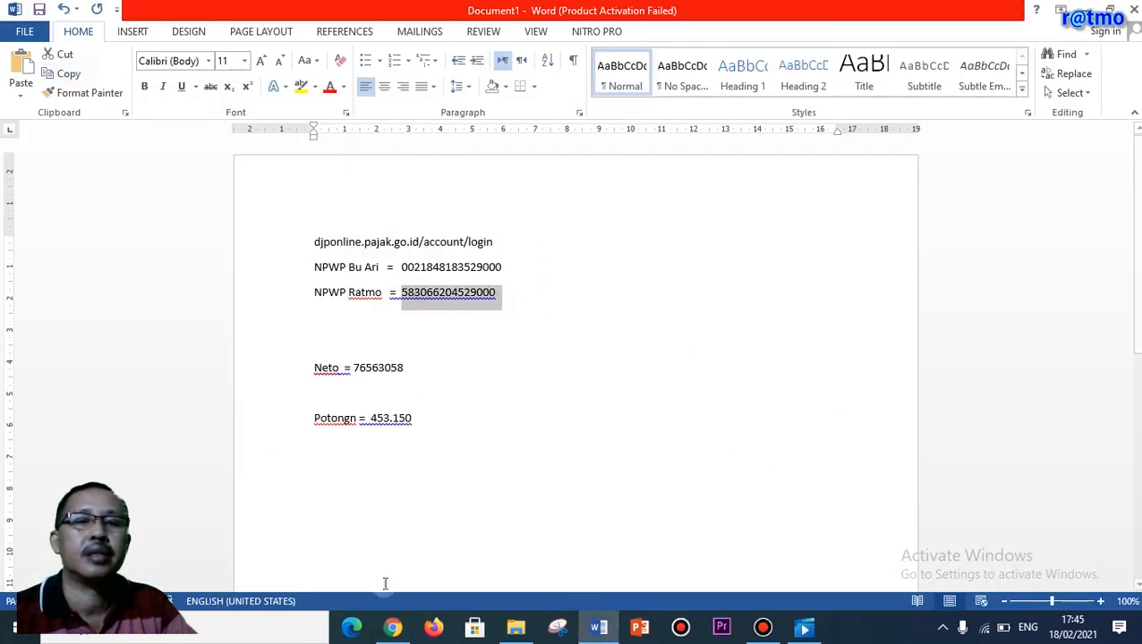
Step: Switch to Chrome and fill in the login form's NPWP and password using the saved credentials
left_click(401, 630)
left_click(521, 332)
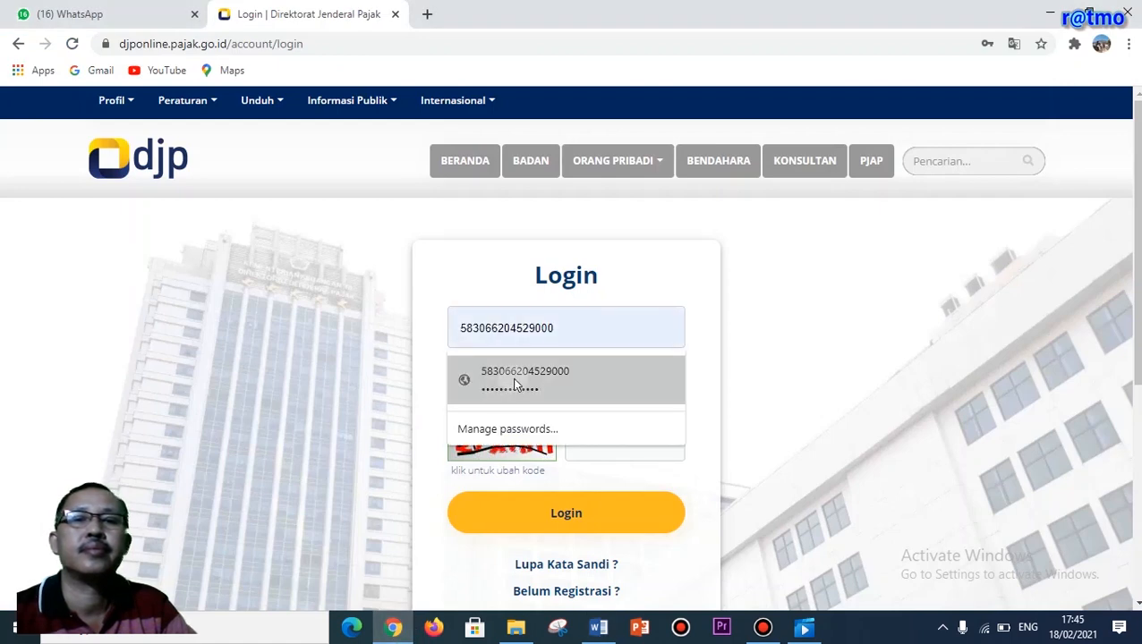
left_click(515, 384)
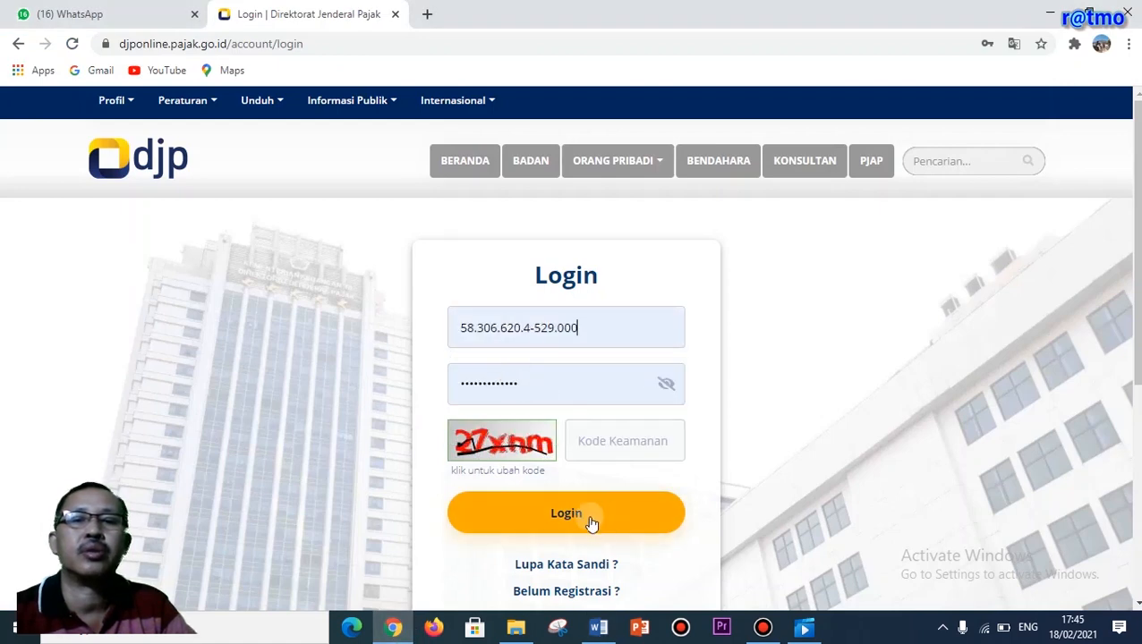
Step: Refresh the captcha image, enter the displayed security code in Kode Keamanan and log in to the account
left_click(594, 441)
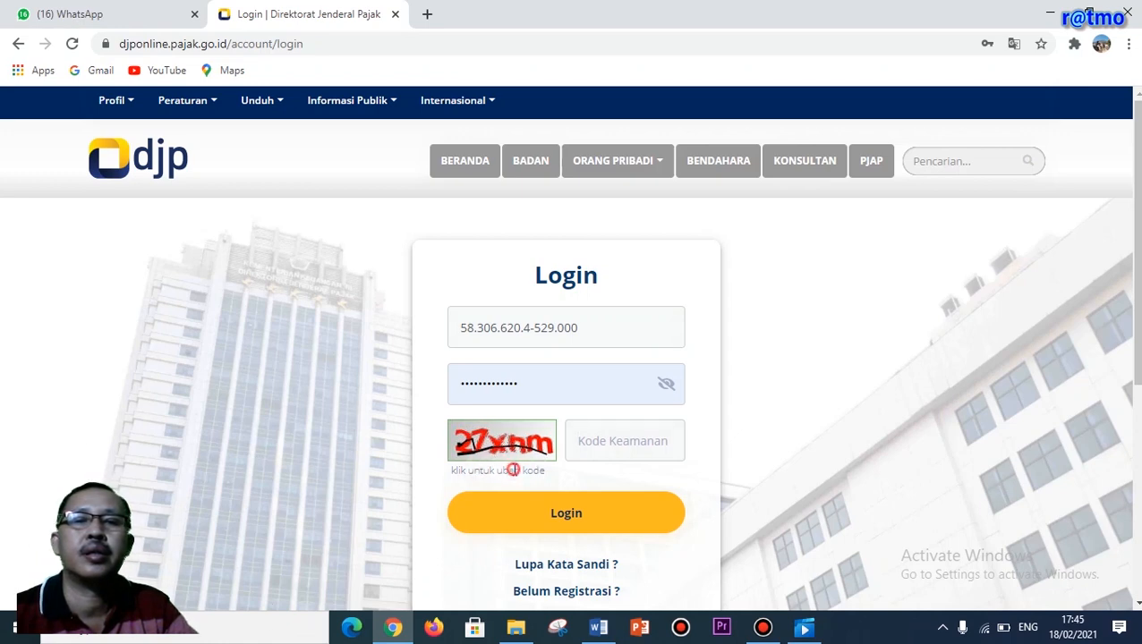
left_click(518, 445)
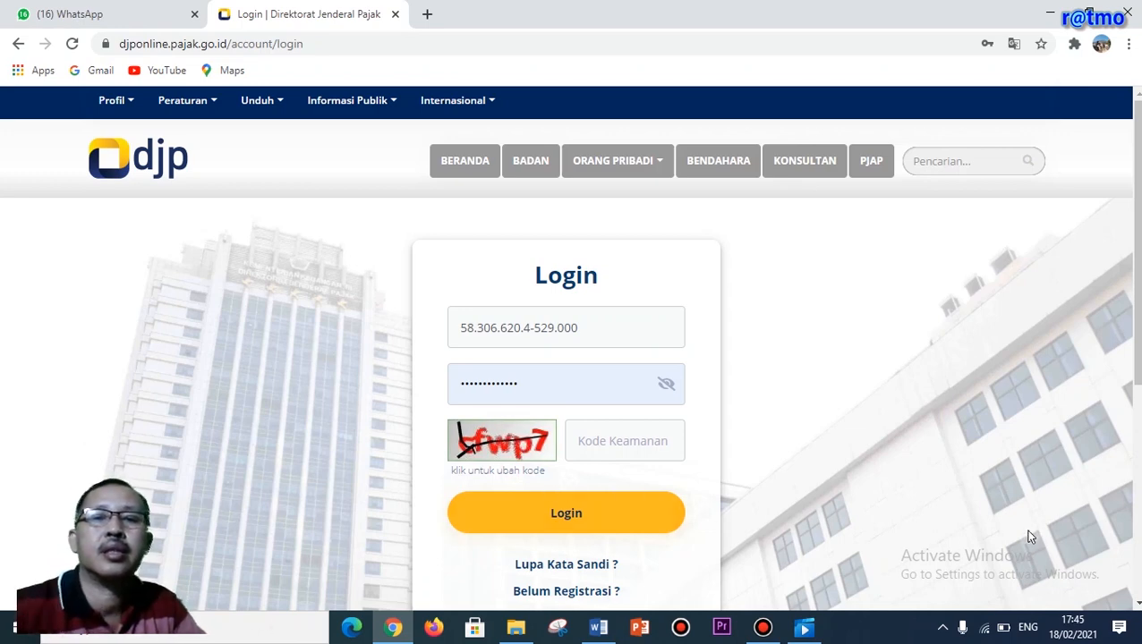
left_click(652, 437)
type("cfw")
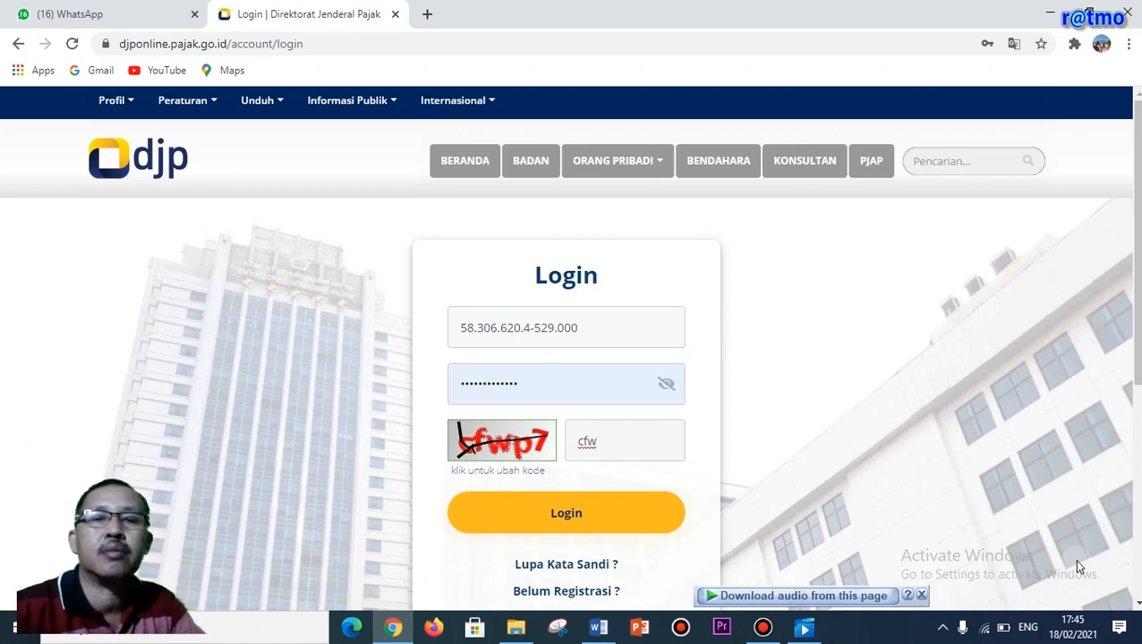
type("p7")
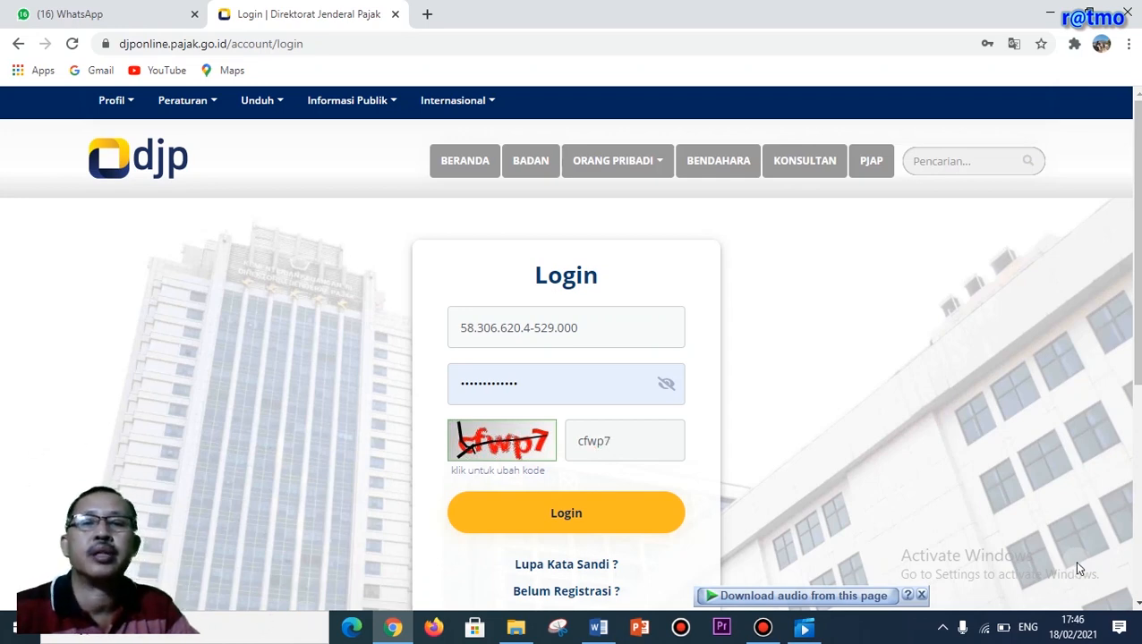
left_click(581, 509)
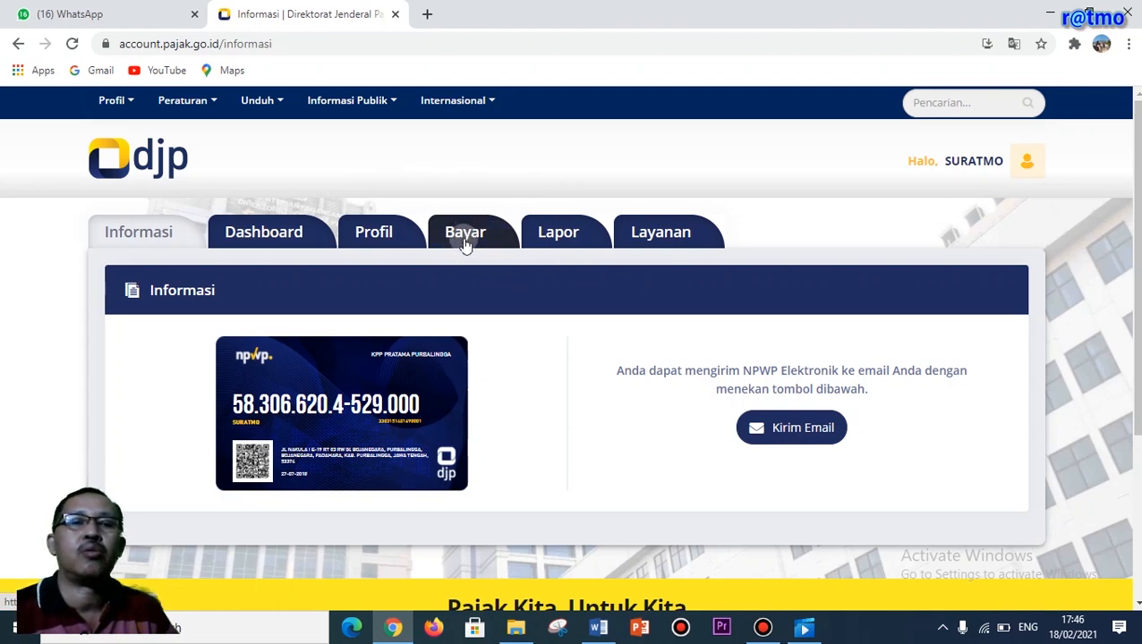
Step: Open the e-Filing service in the Lapor section and review the list of archived SPT returns
left_click(560, 236)
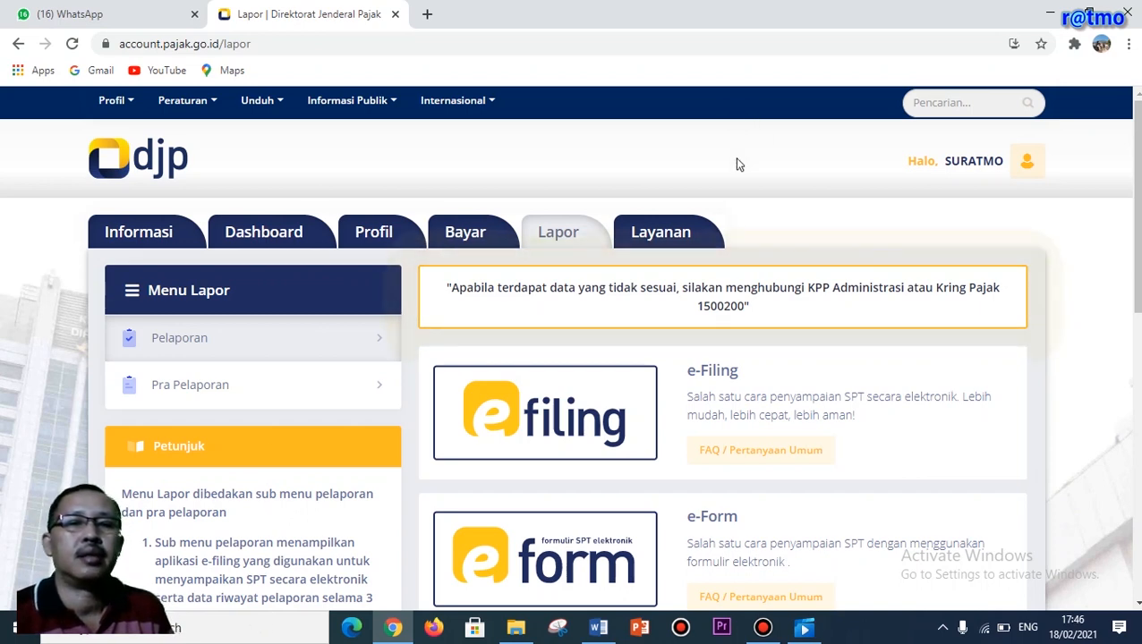
left_click(512, 418)
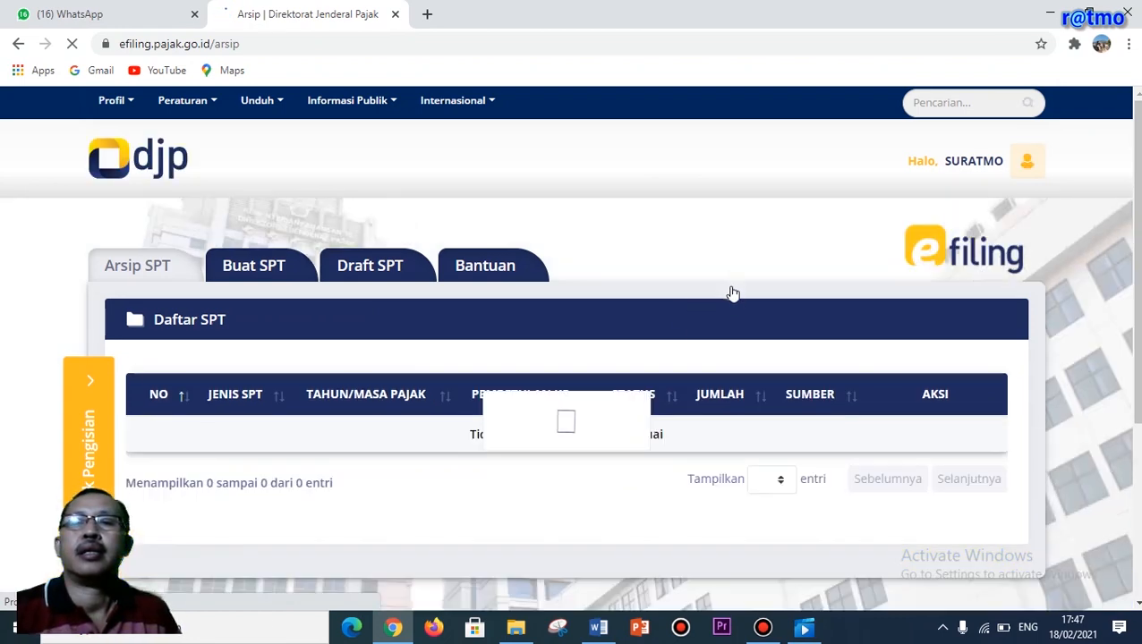
scroll(1088, 517, "down", 1)
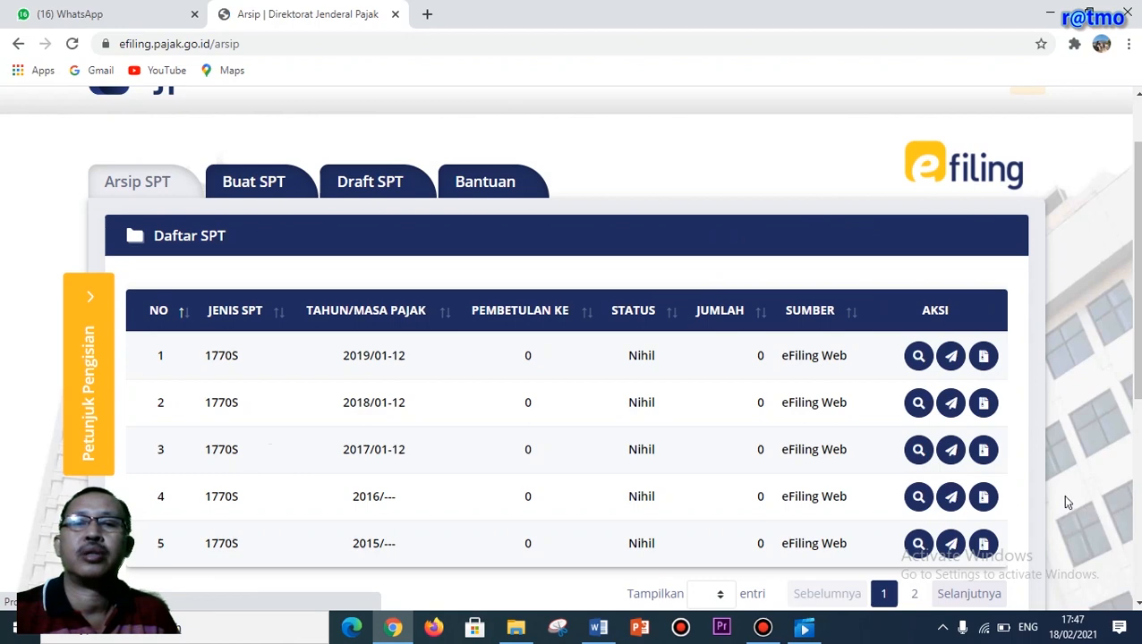
scroll(1016, 460, "down", 1)
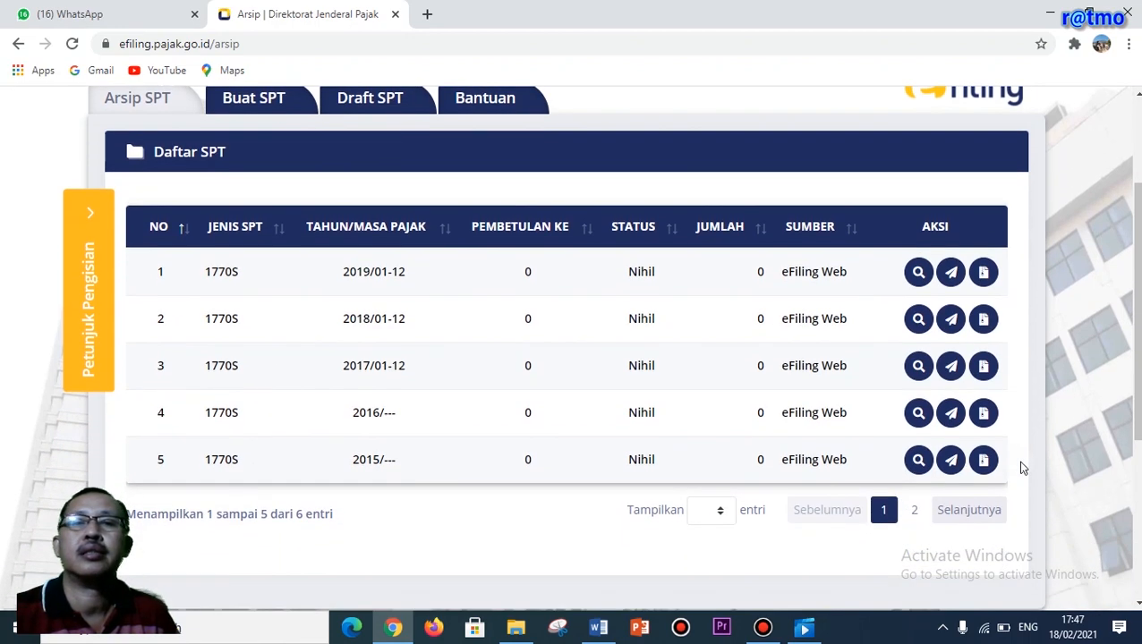
scroll(1019, 462, "up", 1)
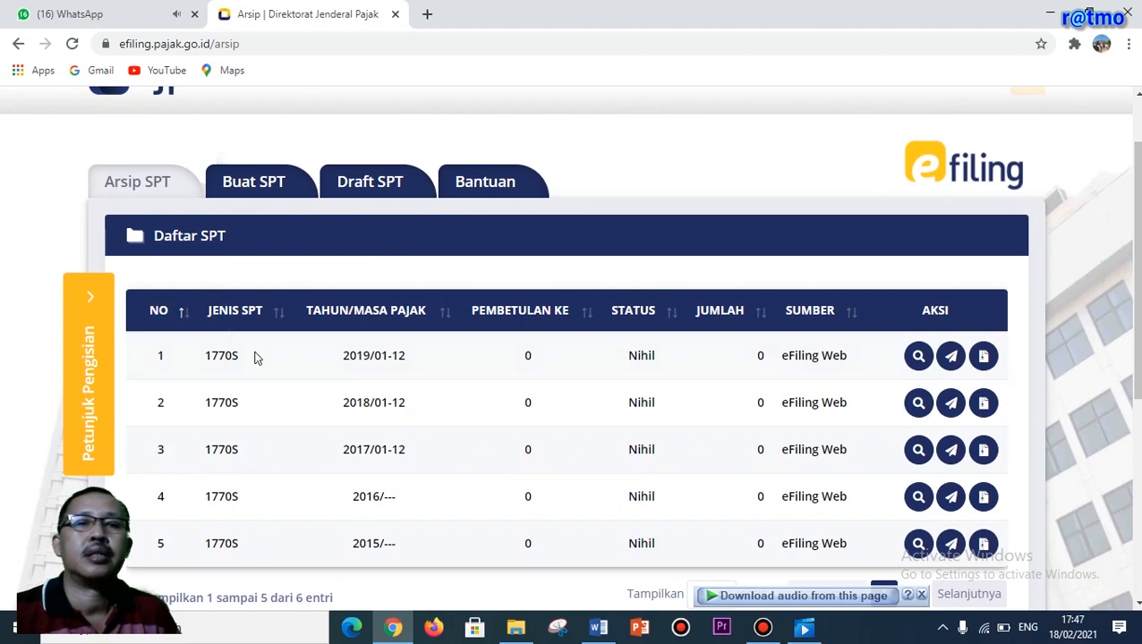
Step: Start a new SPT and answer Tidak on running a business, separate spousal tax obligations and gross income under 60 million rupiah
left_click(256, 182)
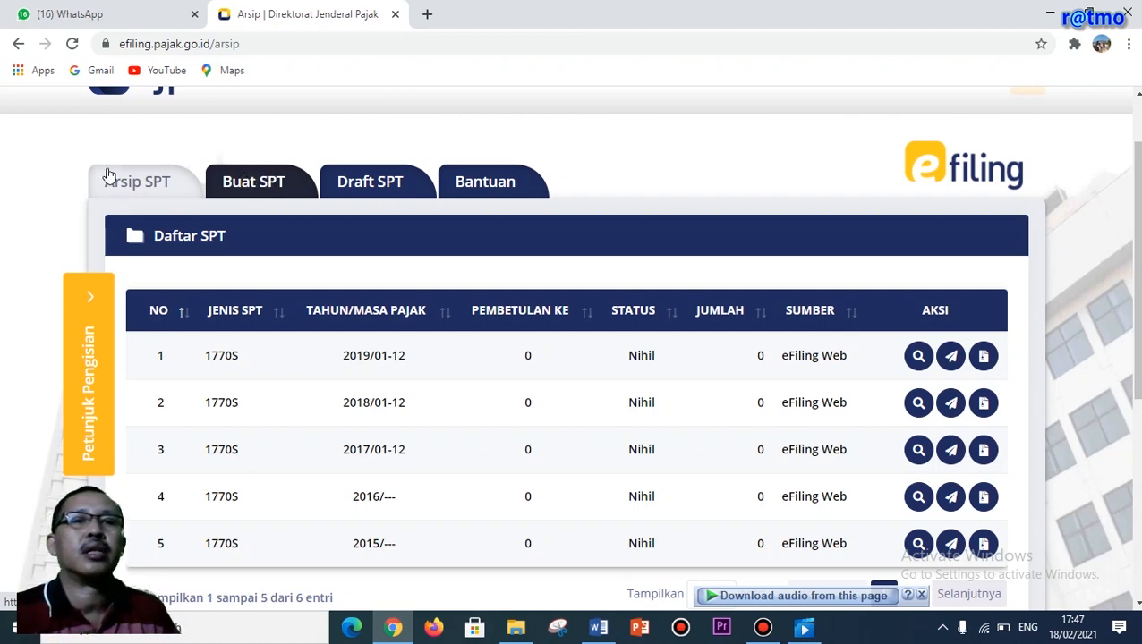
left_click(265, 177)
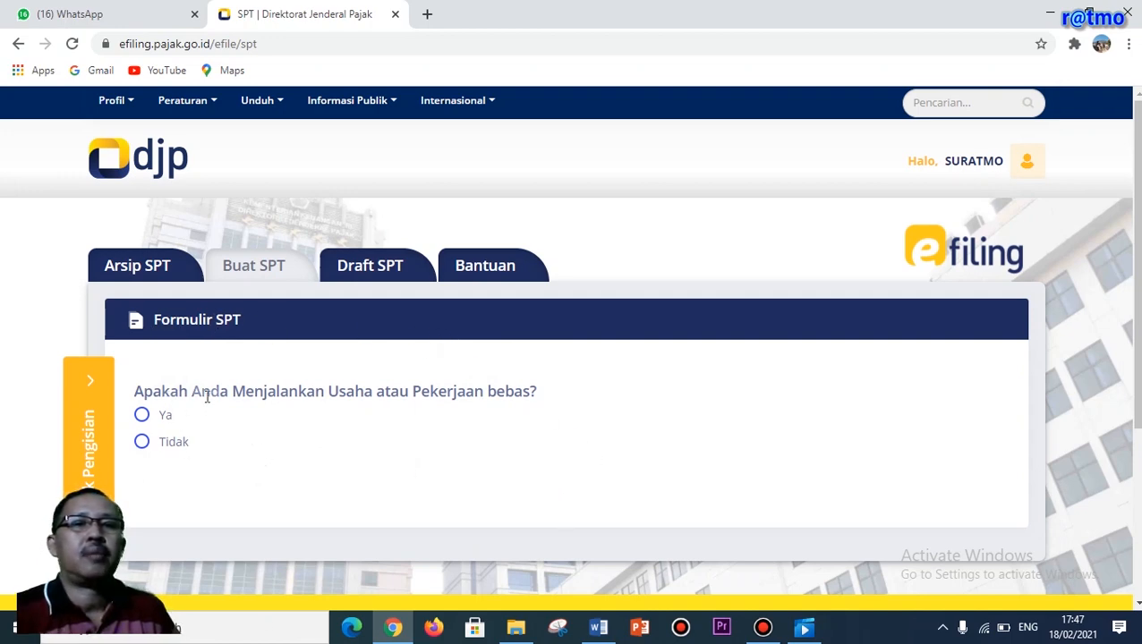
left_click(142, 445)
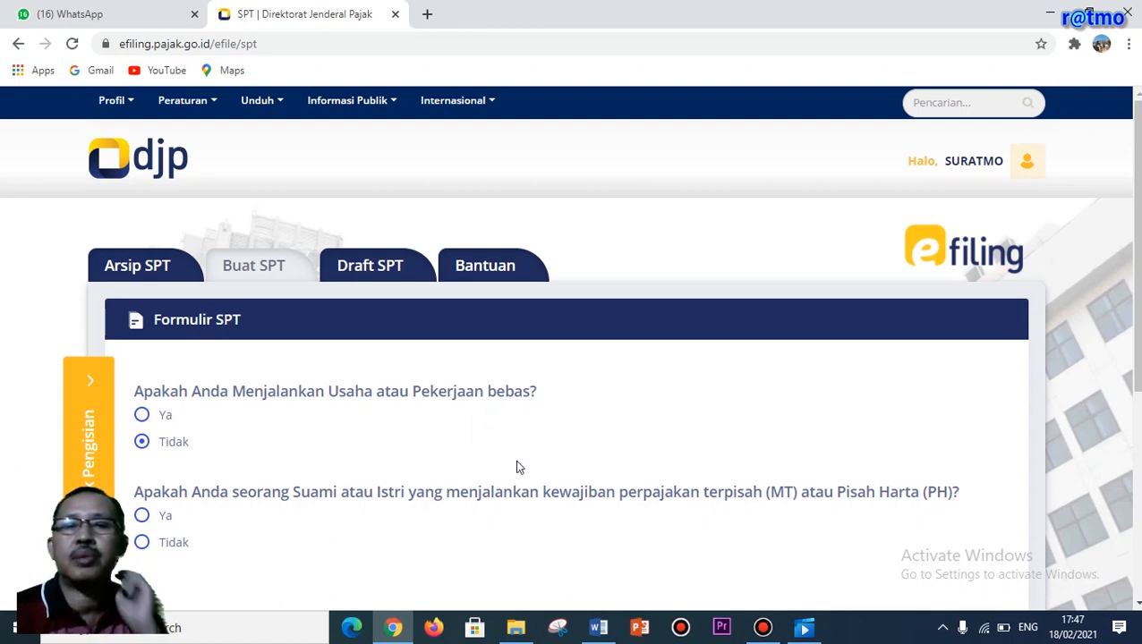
left_click(141, 543)
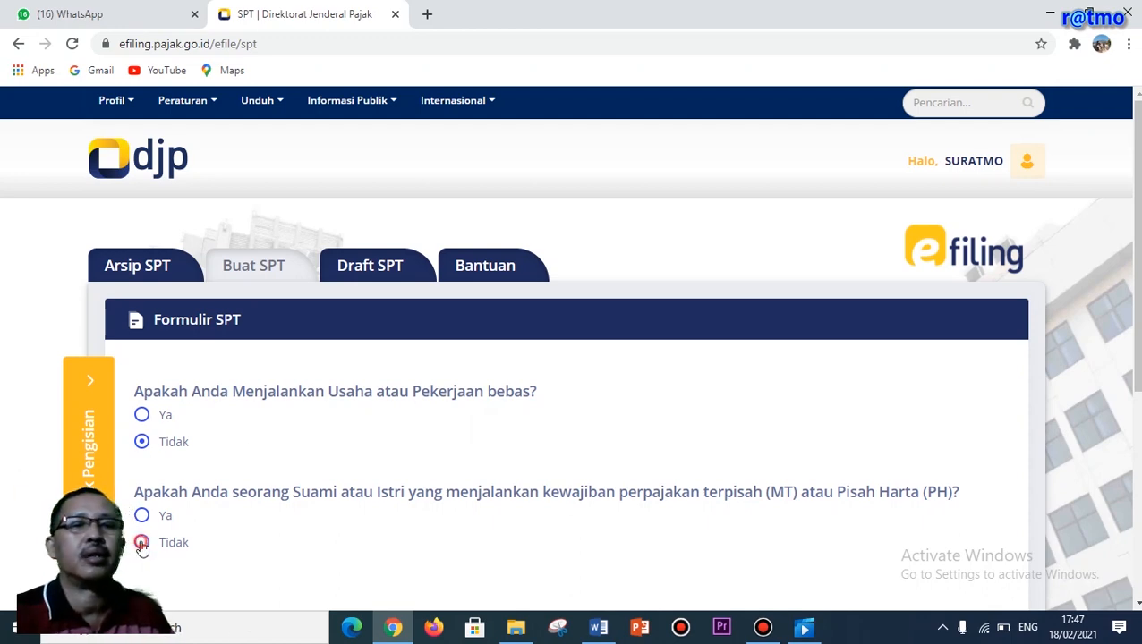
scroll(329, 516, "down", 2)
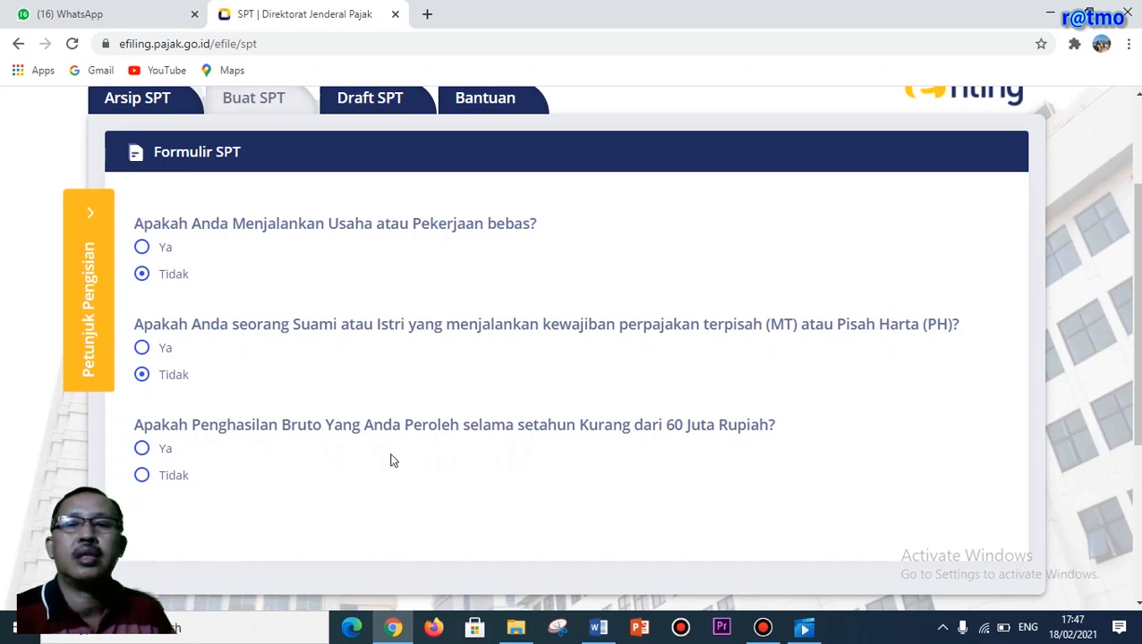
left_click(143, 476)
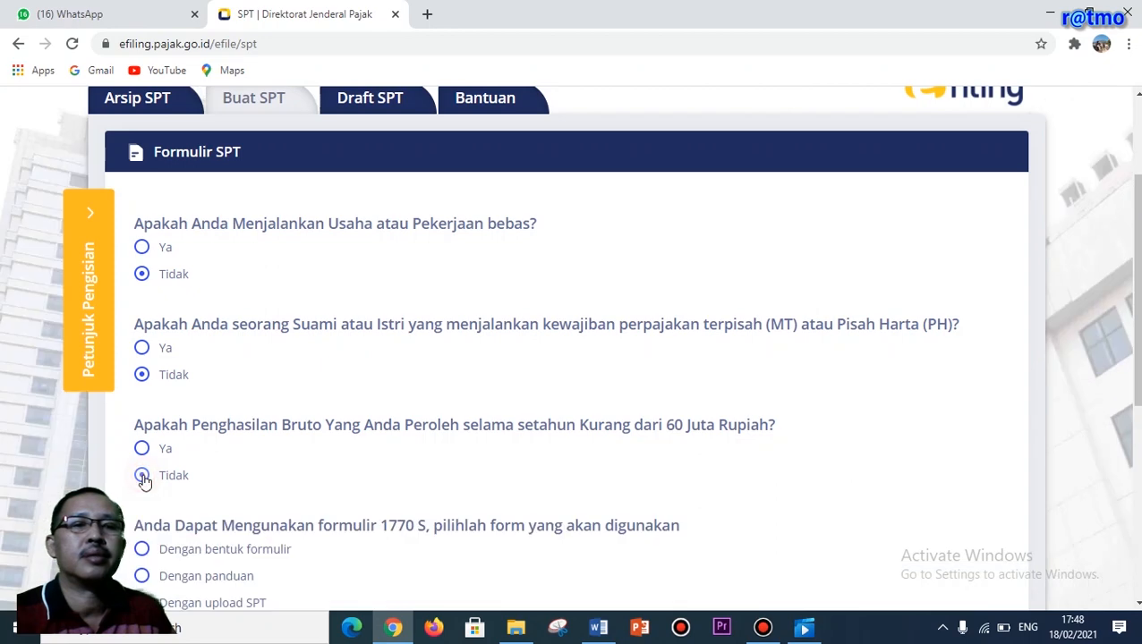
Step: Choose Dengan bentuk formulir for the 1770 S return and open its Data Formulir page
scroll(466, 462, "down", 3)
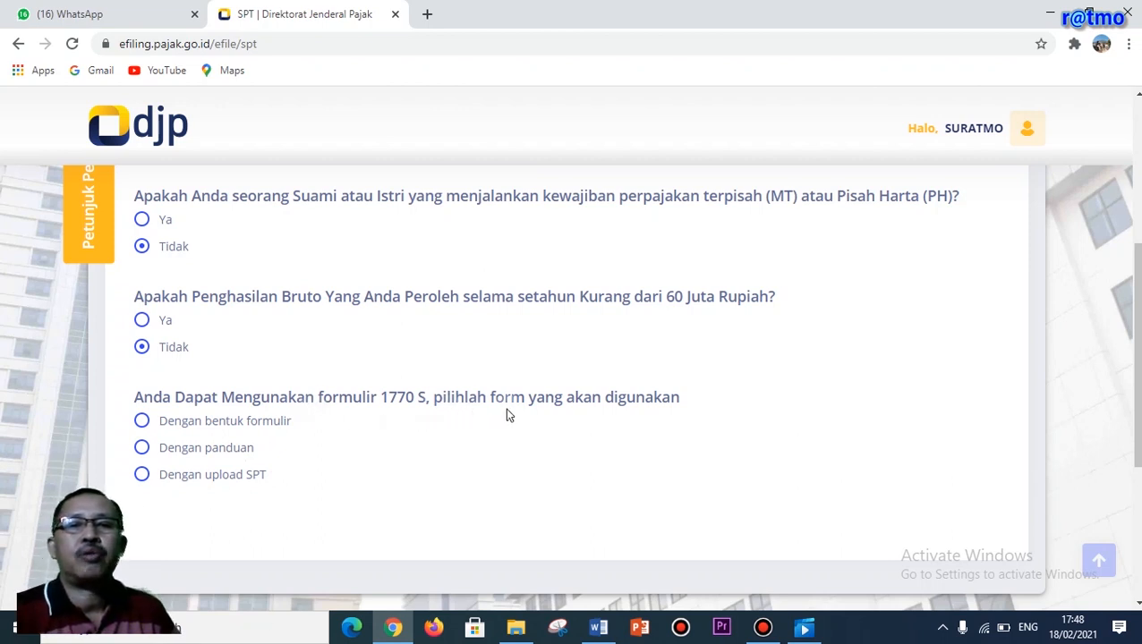
left_click(145, 423)
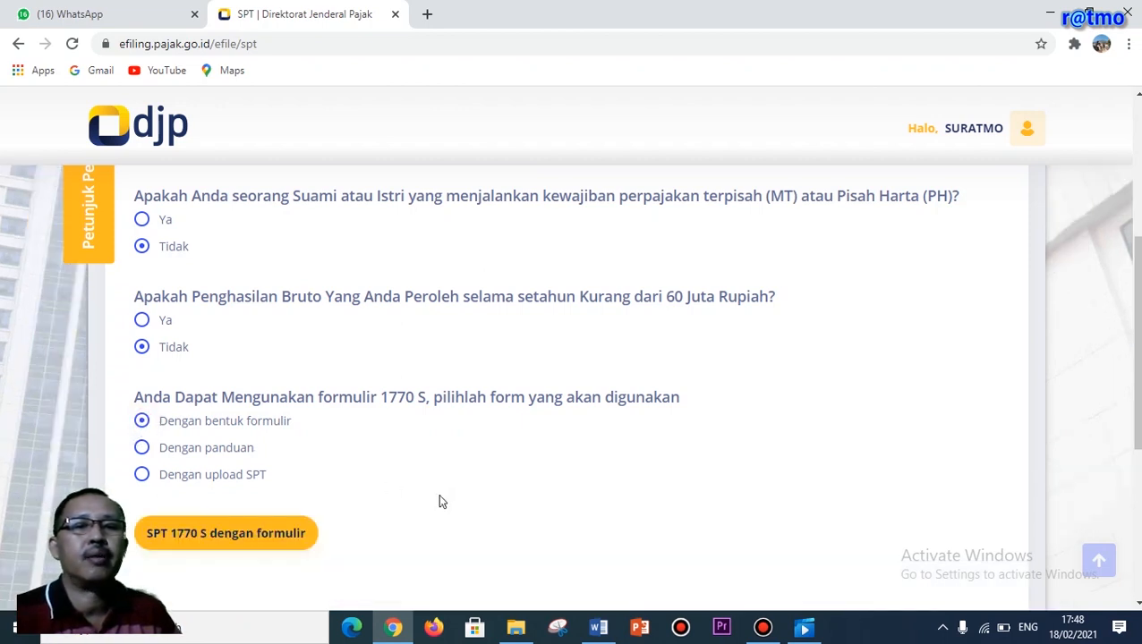
left_click(223, 536)
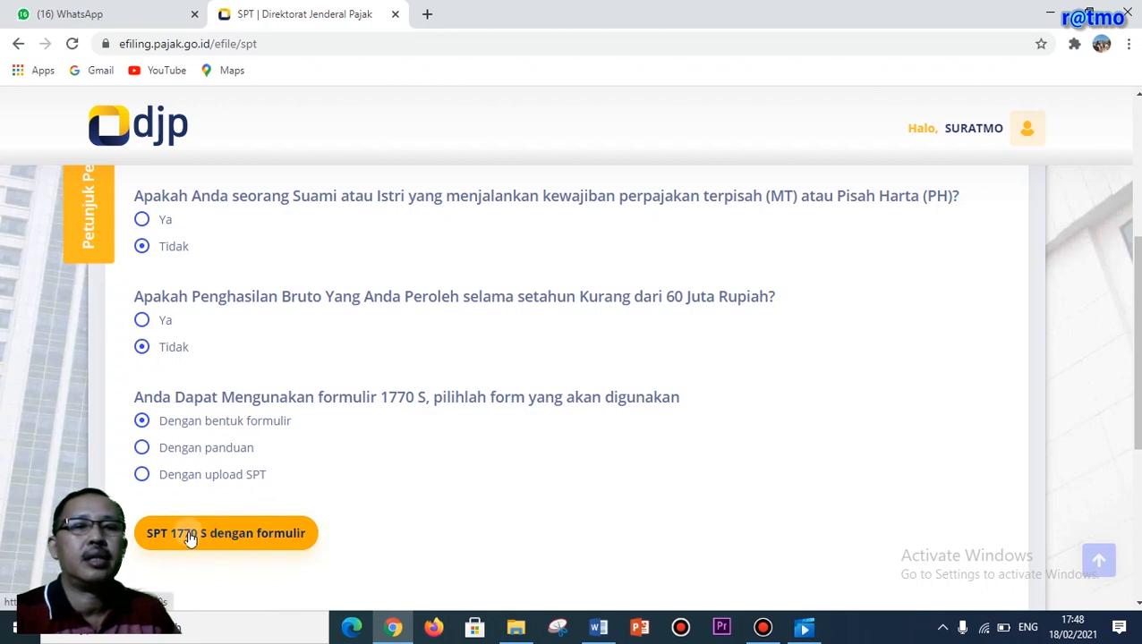
left_click(254, 535)
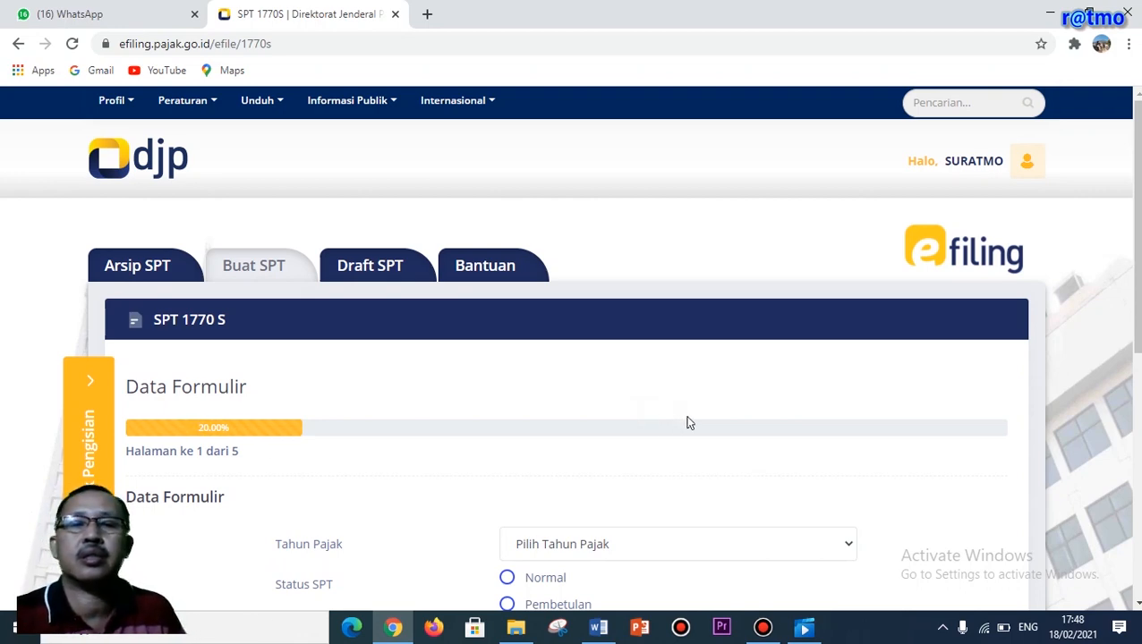
scroll(687, 422, "down", 2)
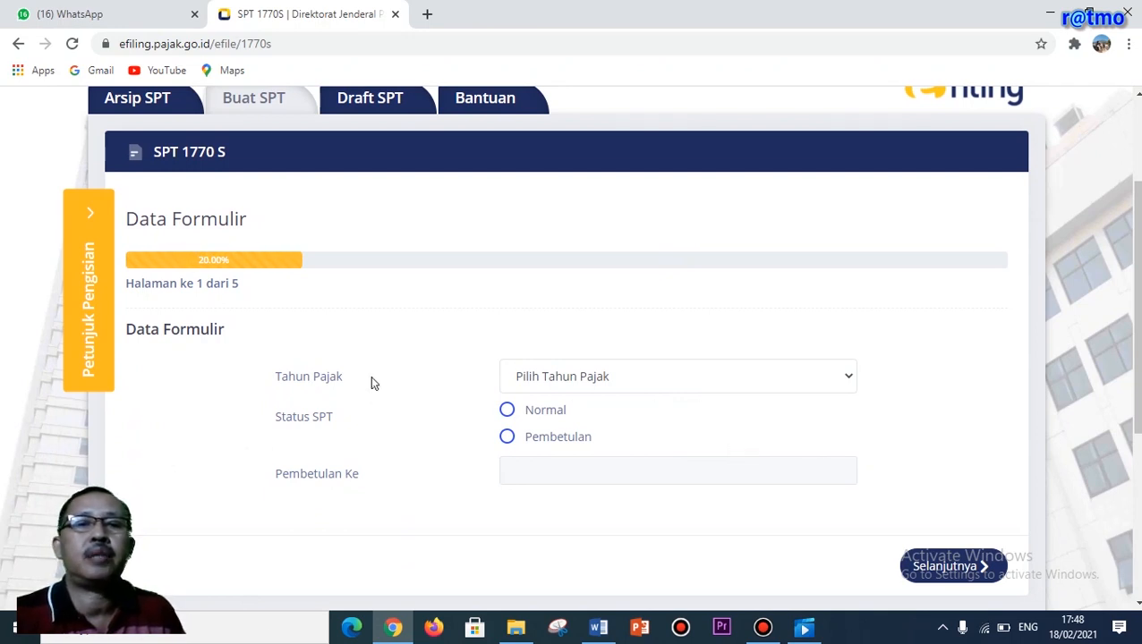
Step: Set Tahun Pajak to 2020 with Status SPT Normal and continue to Lampiran II
left_click(848, 380)
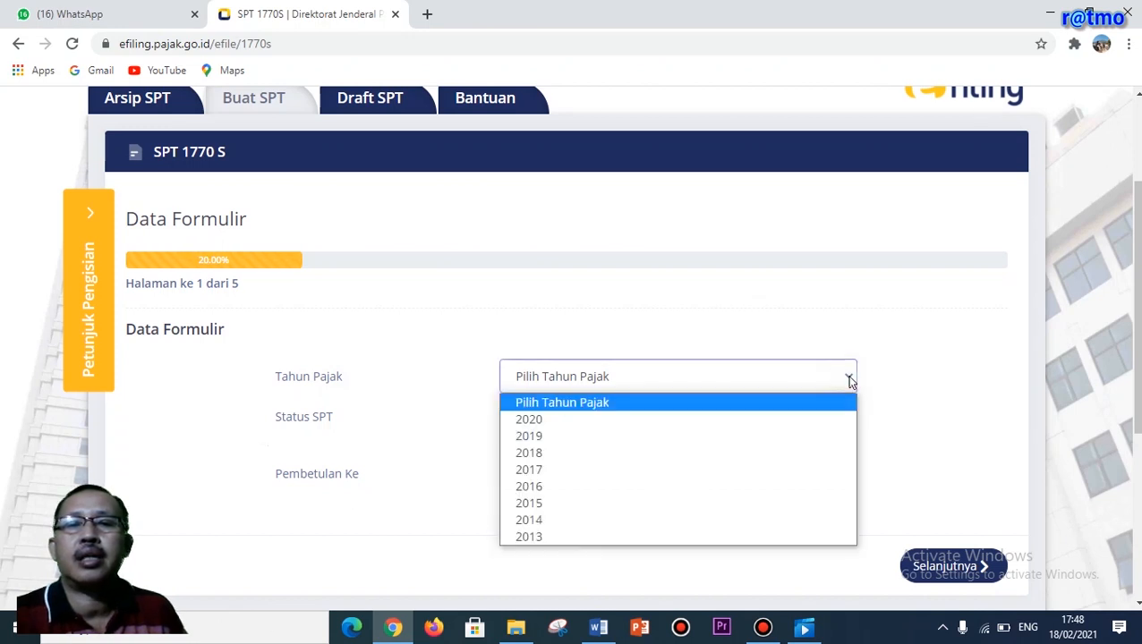
left_click(578, 423)
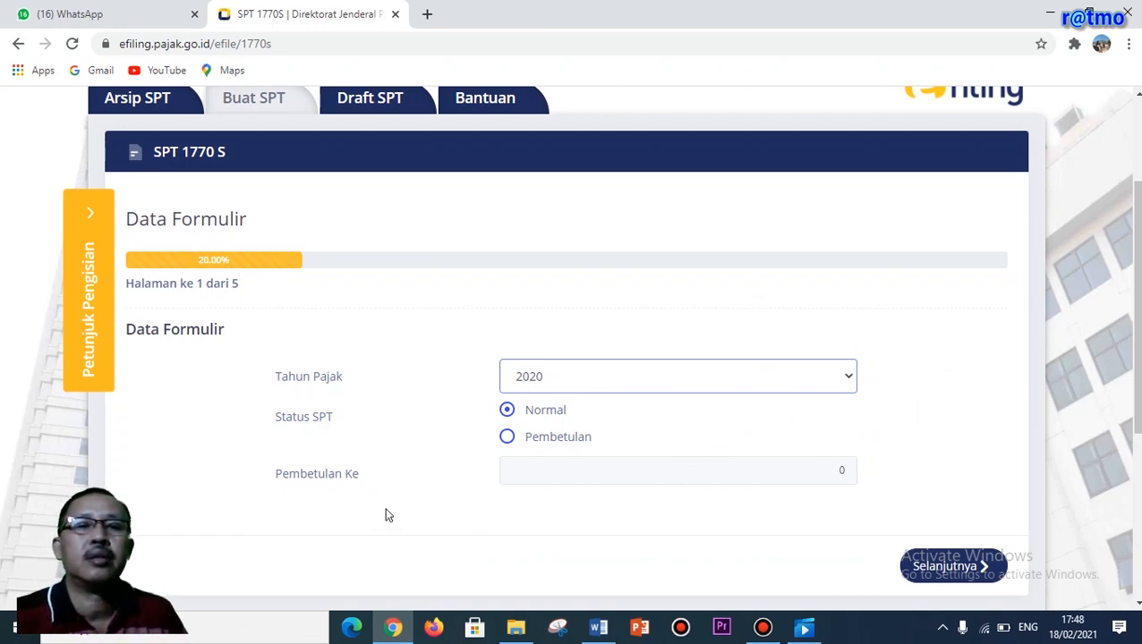
left_click(953, 568)
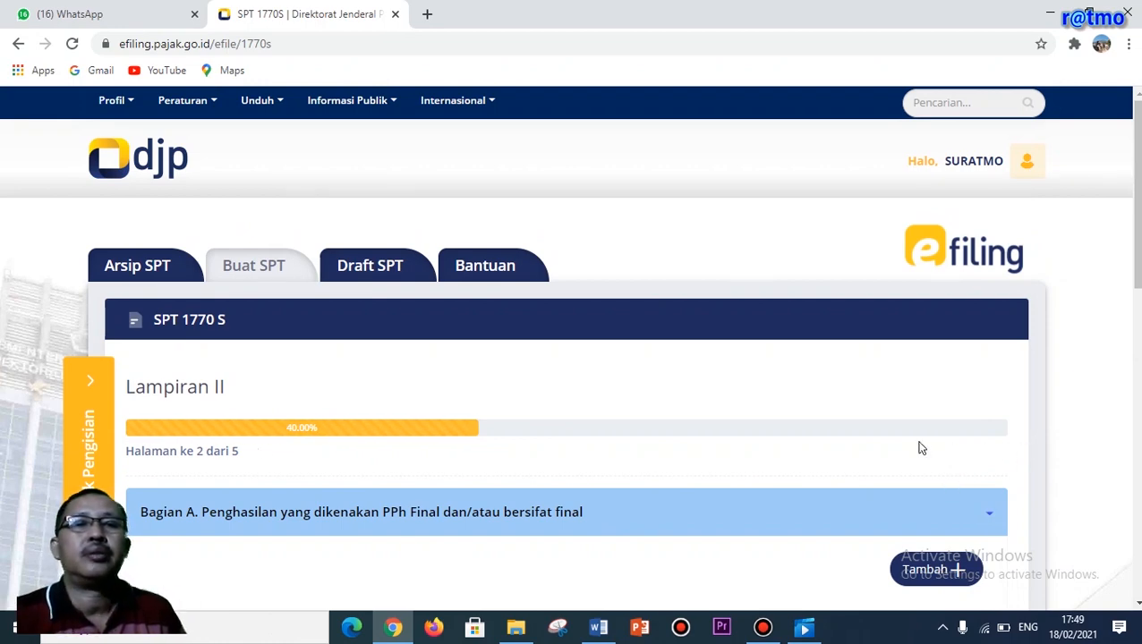
Step: Leave Bagian A, income subject to final PPh, without entries and continue to the Daftar Harta list
scroll(922, 448, "down", 2)
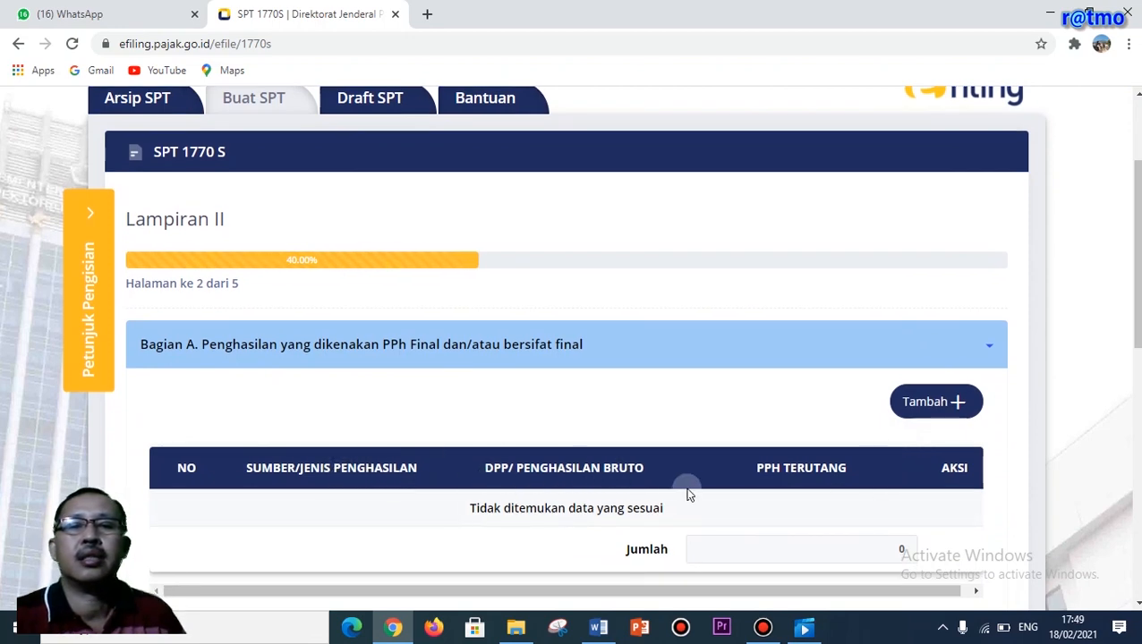
scroll(722, 509, "down", 1)
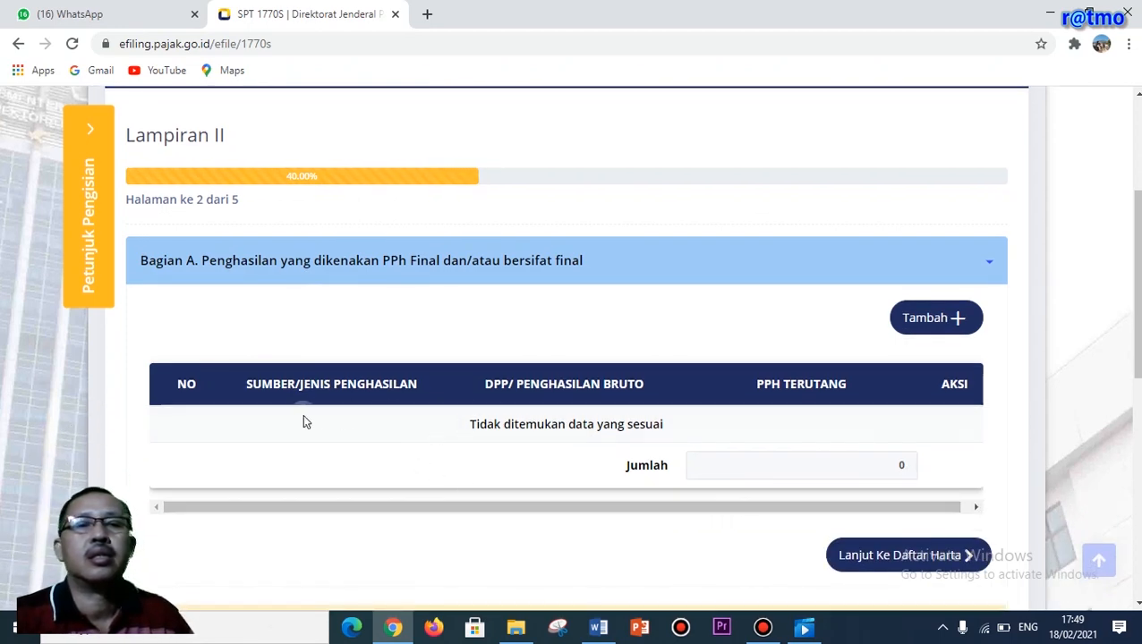
left_click(942, 315)
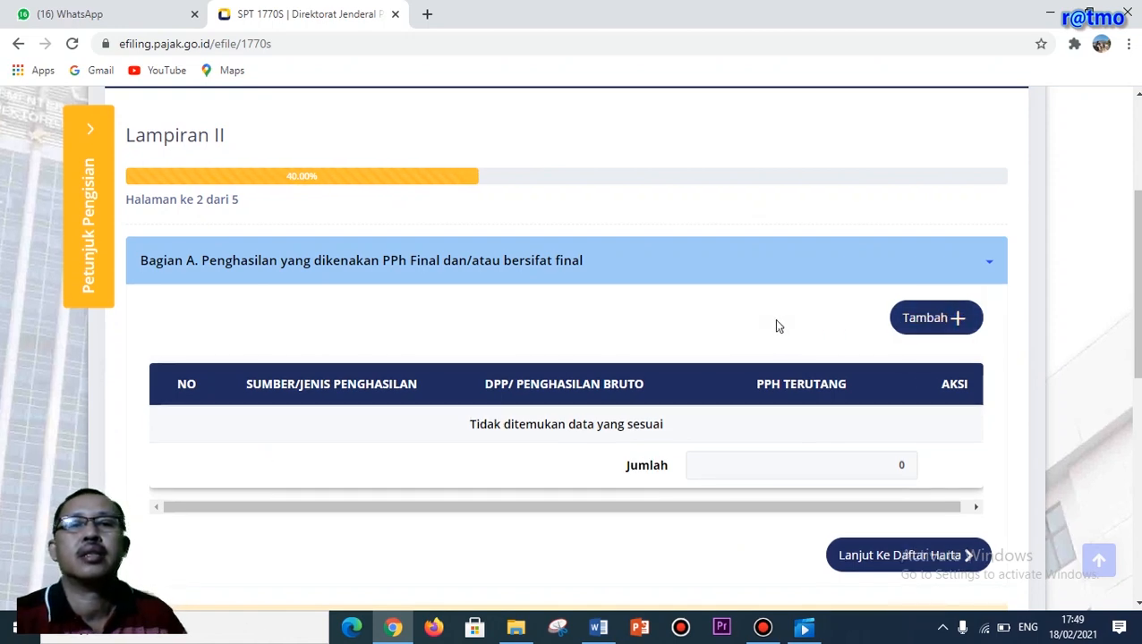
left_click(879, 555)
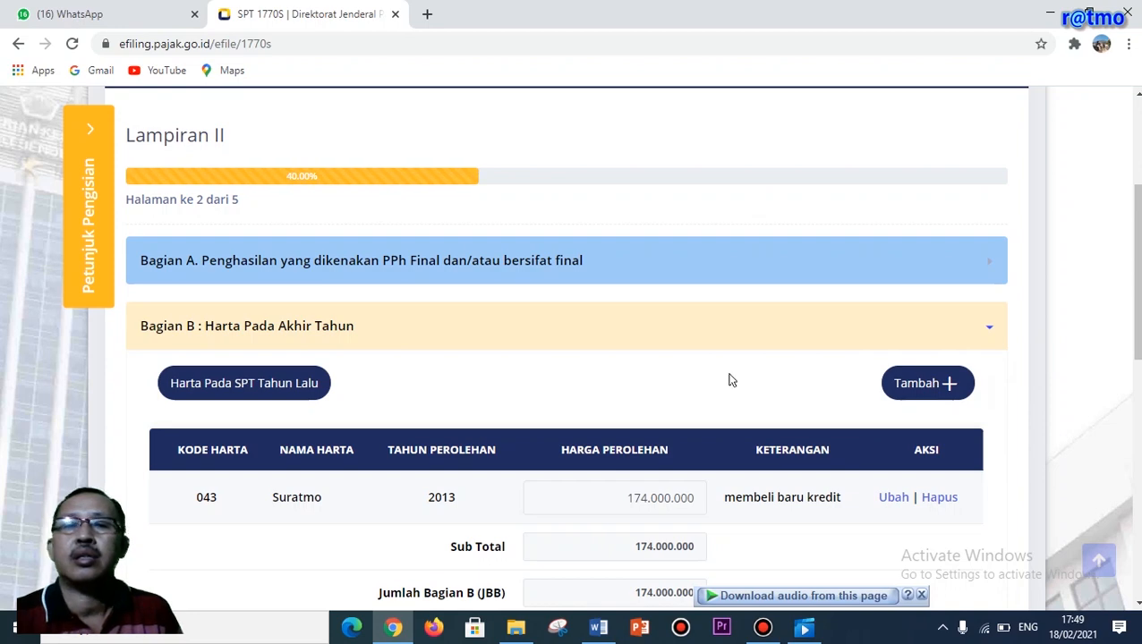
Step: Review the existing asset entry in Bagian B, keep it unchanged and continue to Lampiran I
scroll(680, 466, "down", 1)
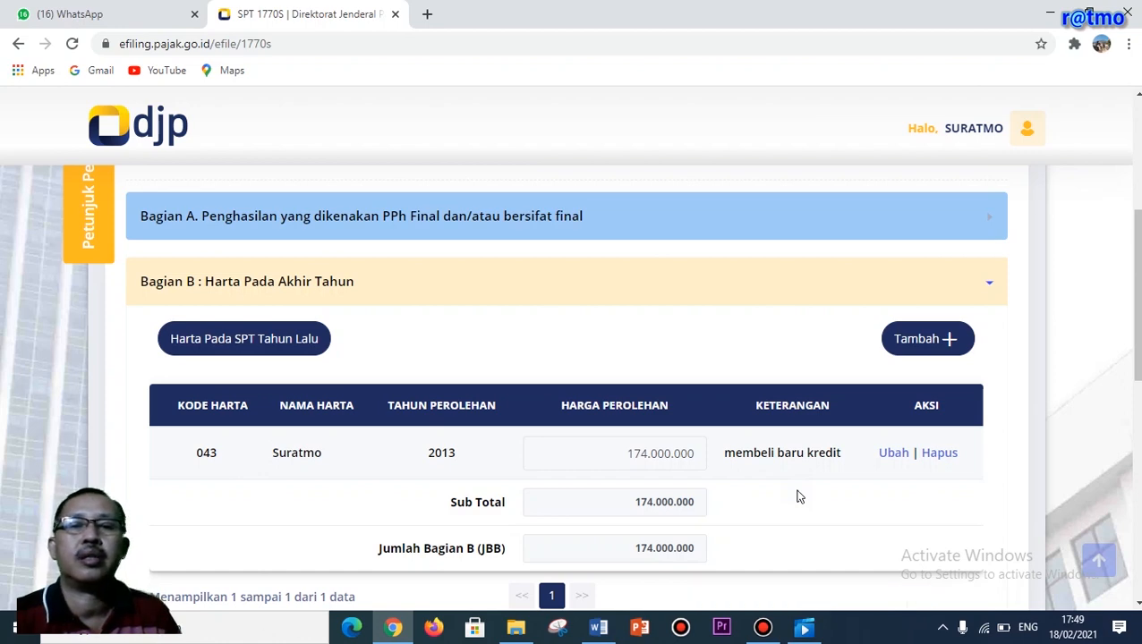
scroll(799, 497, "down", 4)
scroll(799, 497, "down", 2)
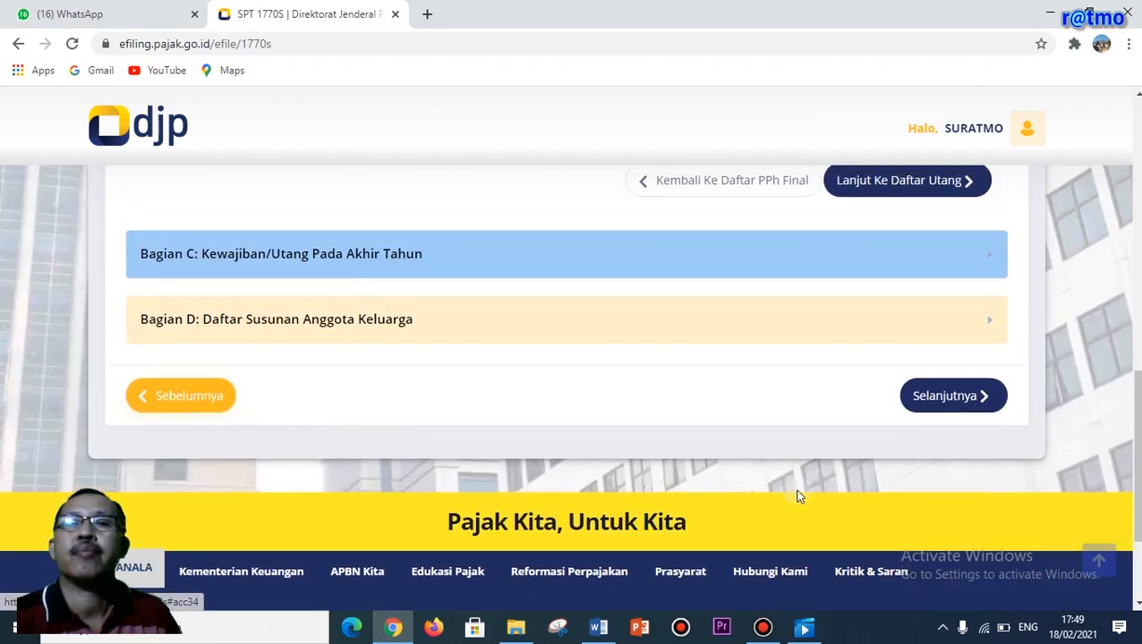
scroll(799, 497, "up", 2)
scroll(799, 497, "up", 2)
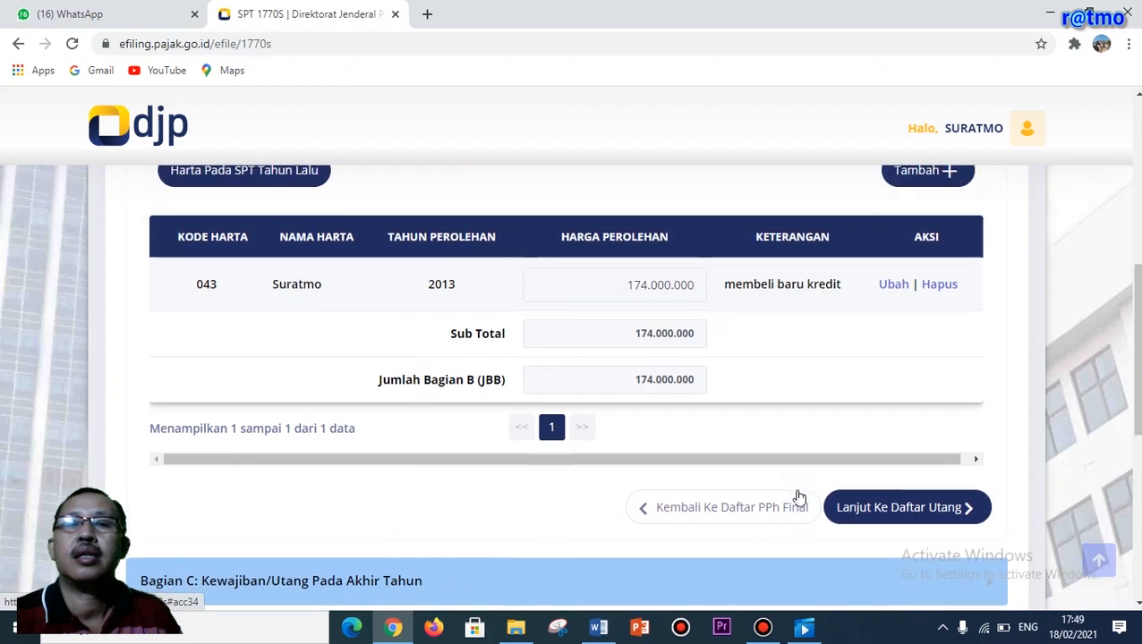
scroll(777, 474, "up", 1)
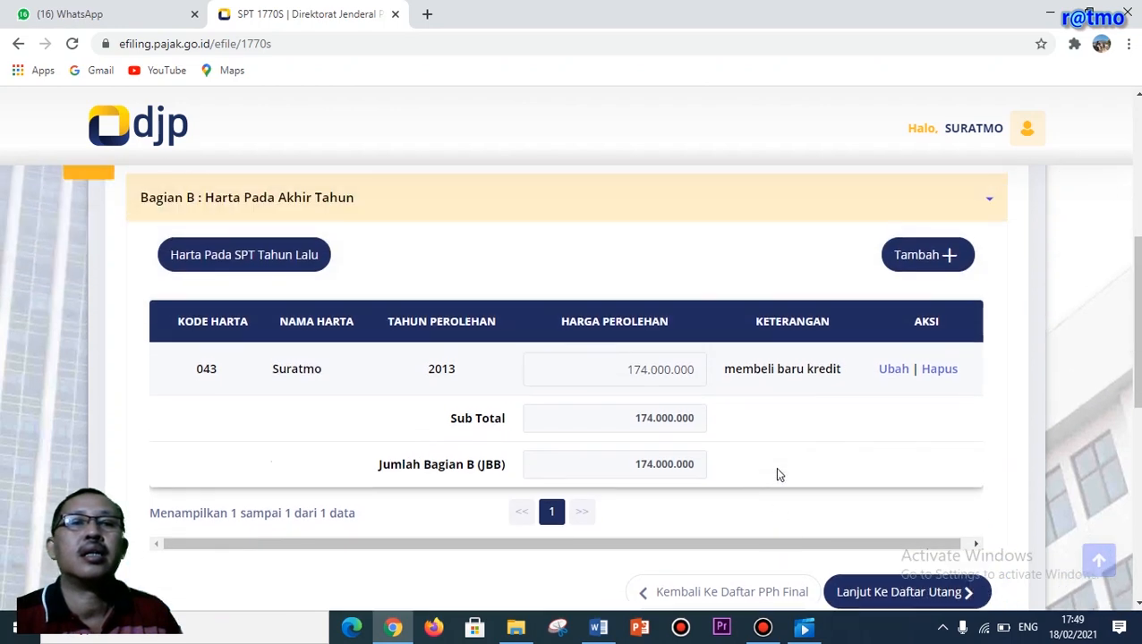
scroll(776, 474, "down", 3)
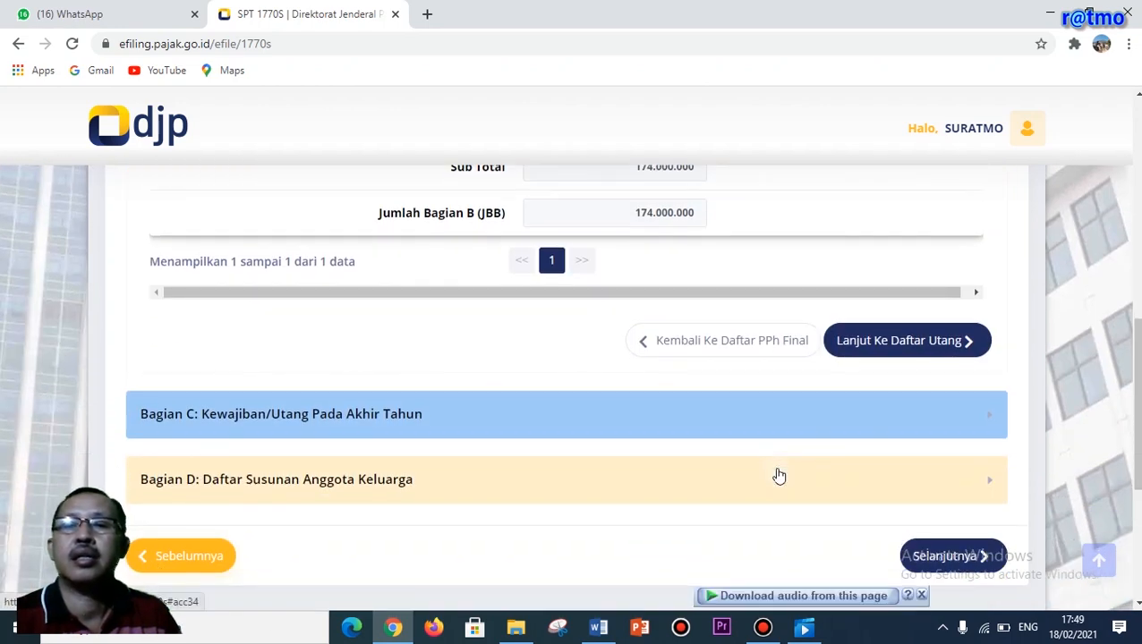
scroll(779, 476, "down", 1)
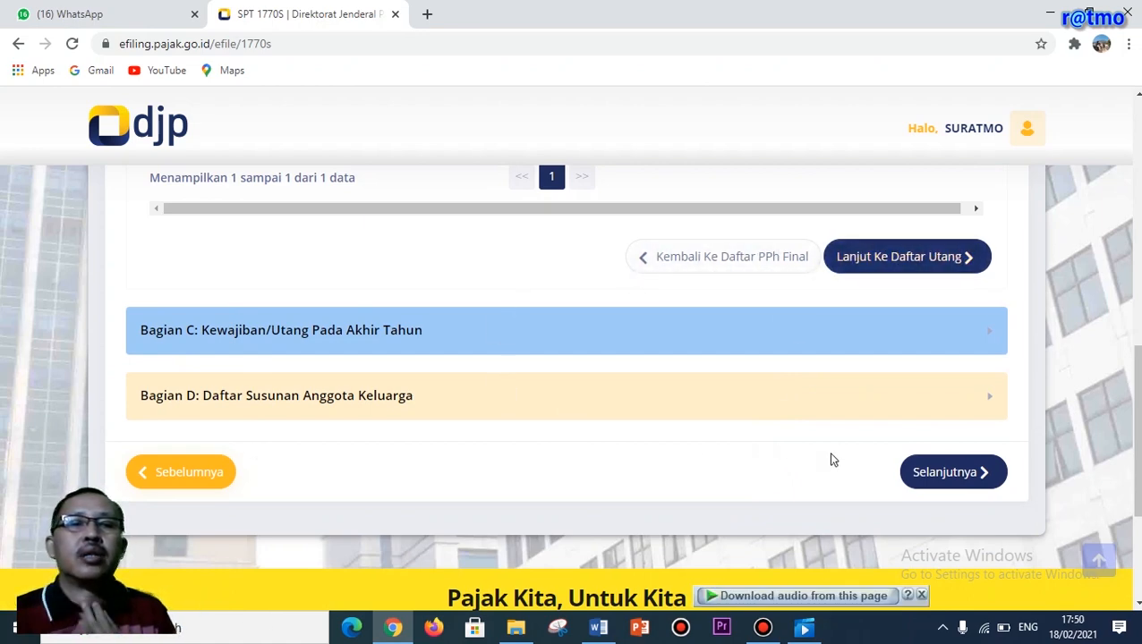
left_click(926, 472)
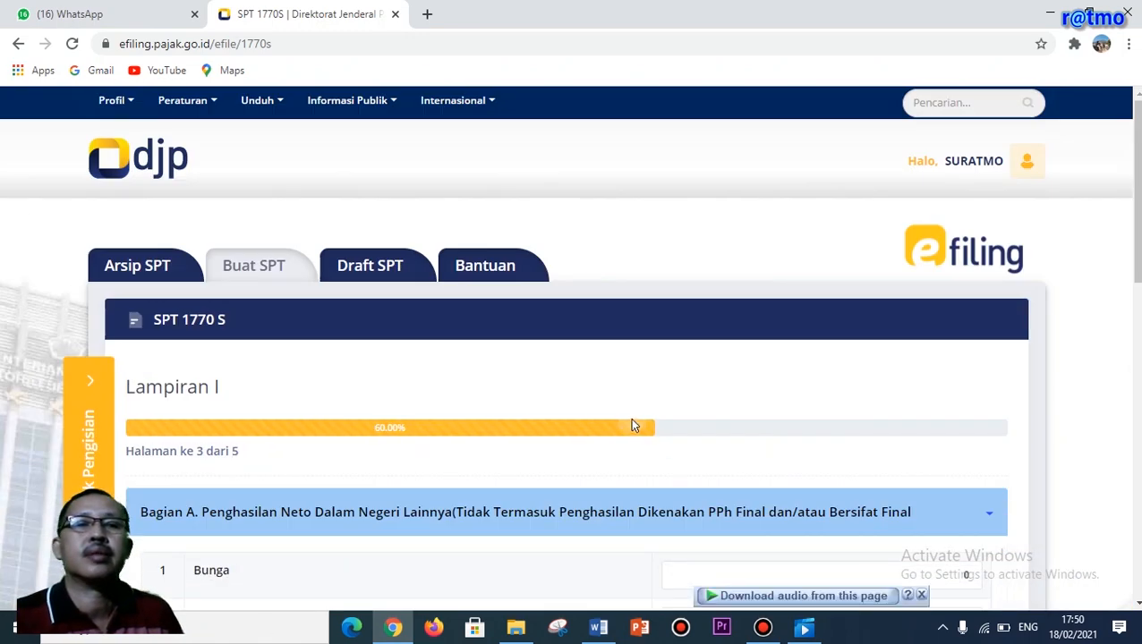
Step: Check the other domestic net income rows in Bagian A of Lampiran I and continue to Bagian B
scroll(685, 364, "down", 2)
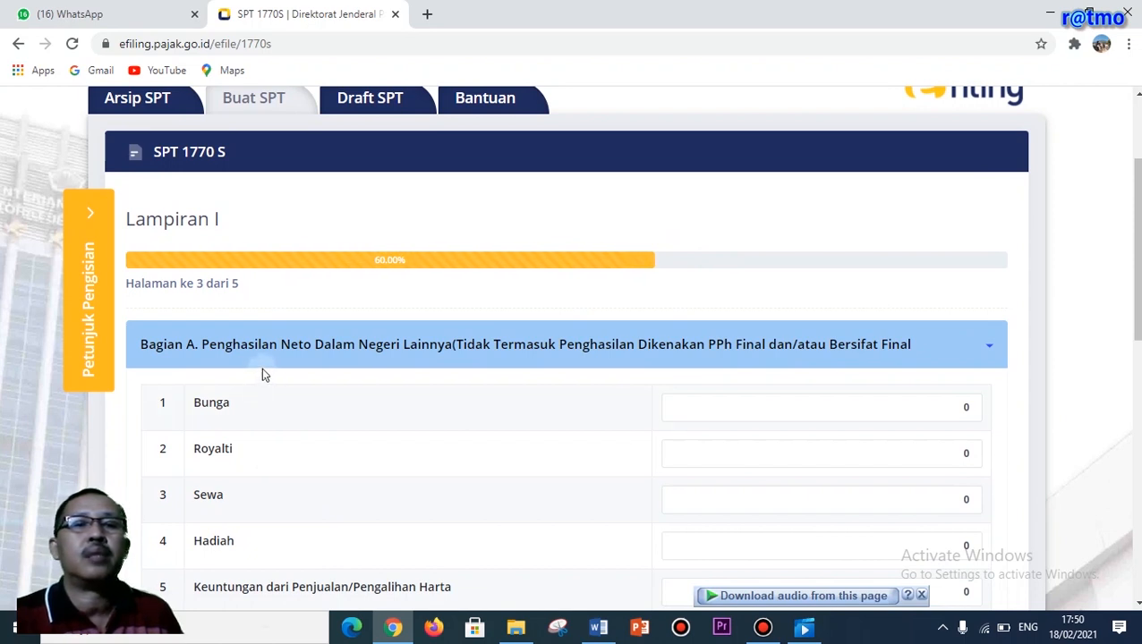
left_click(365, 351)
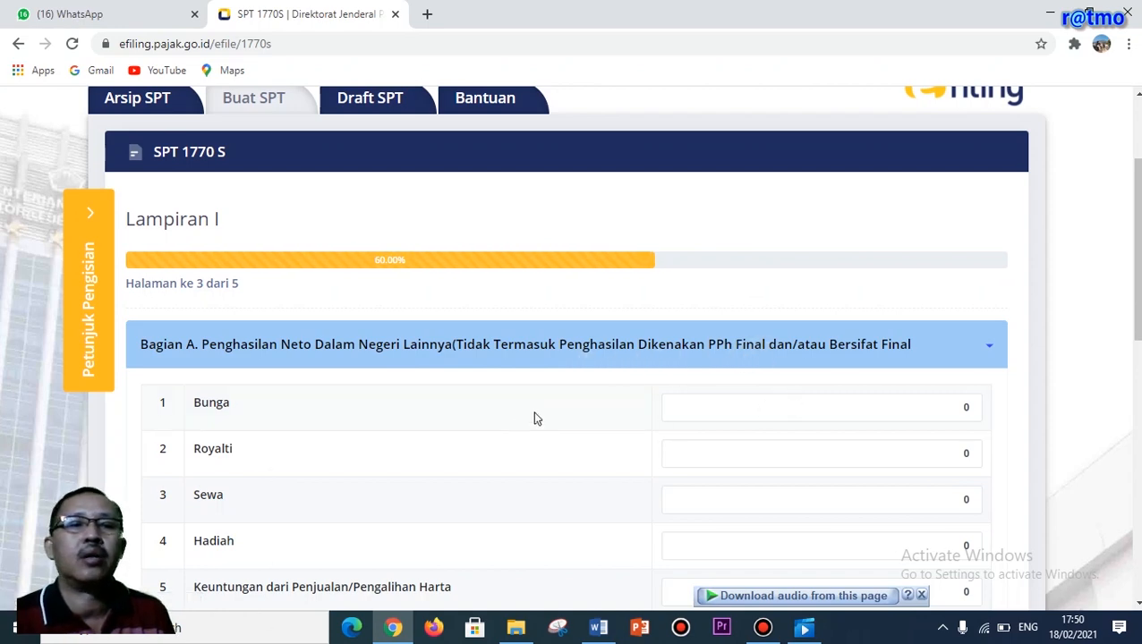
scroll(604, 415, "down", 1)
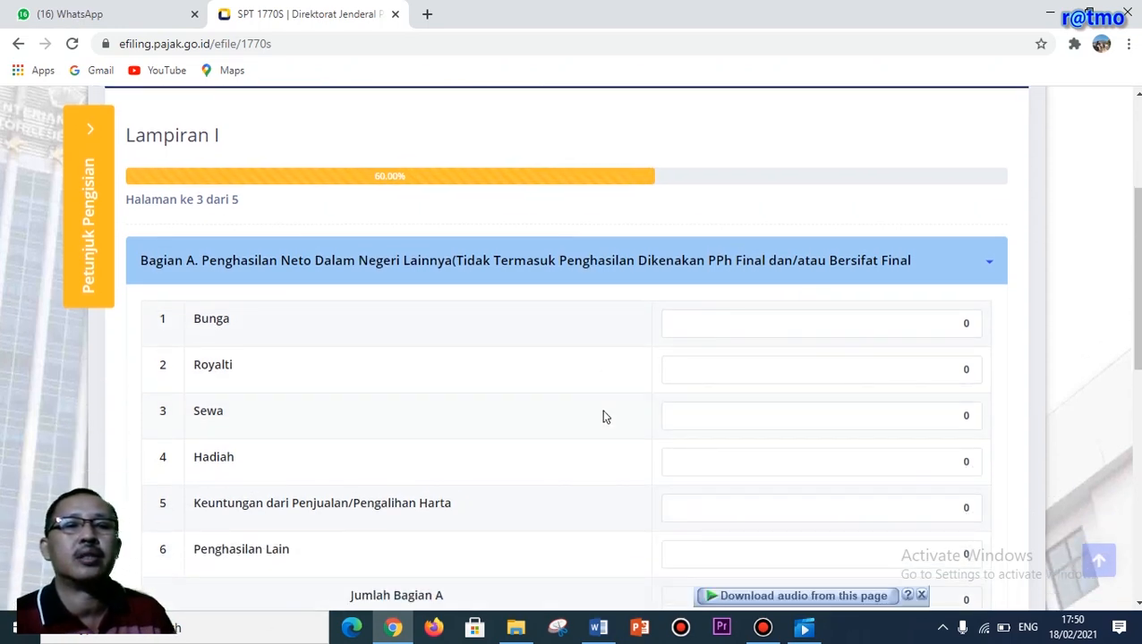
scroll(603, 416, "down", 3)
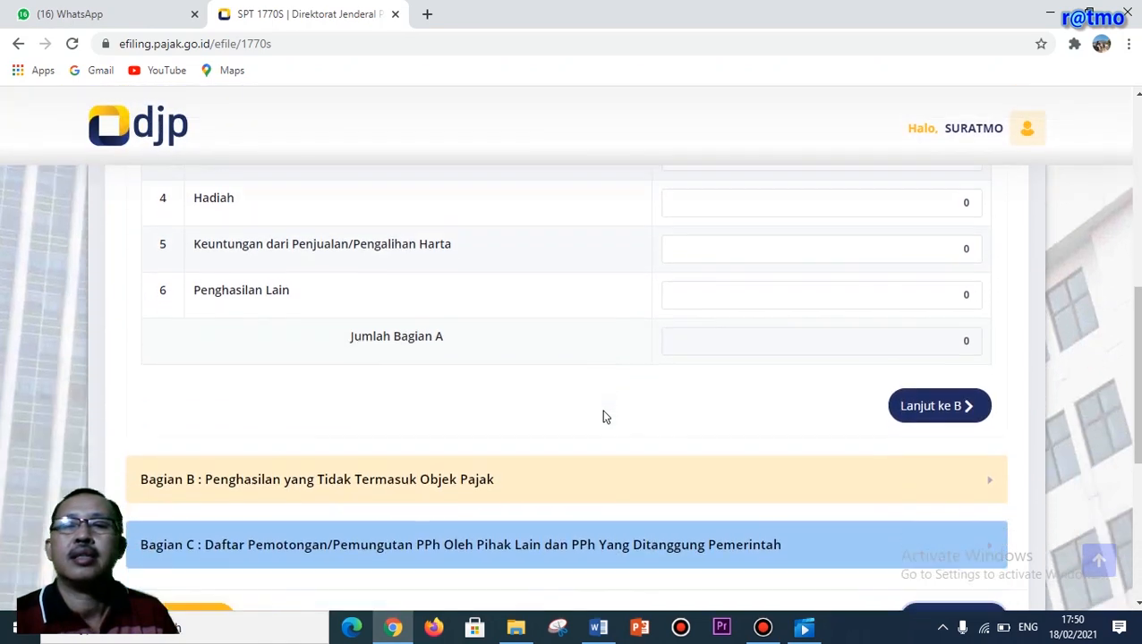
scroll(604, 409, "down", 1)
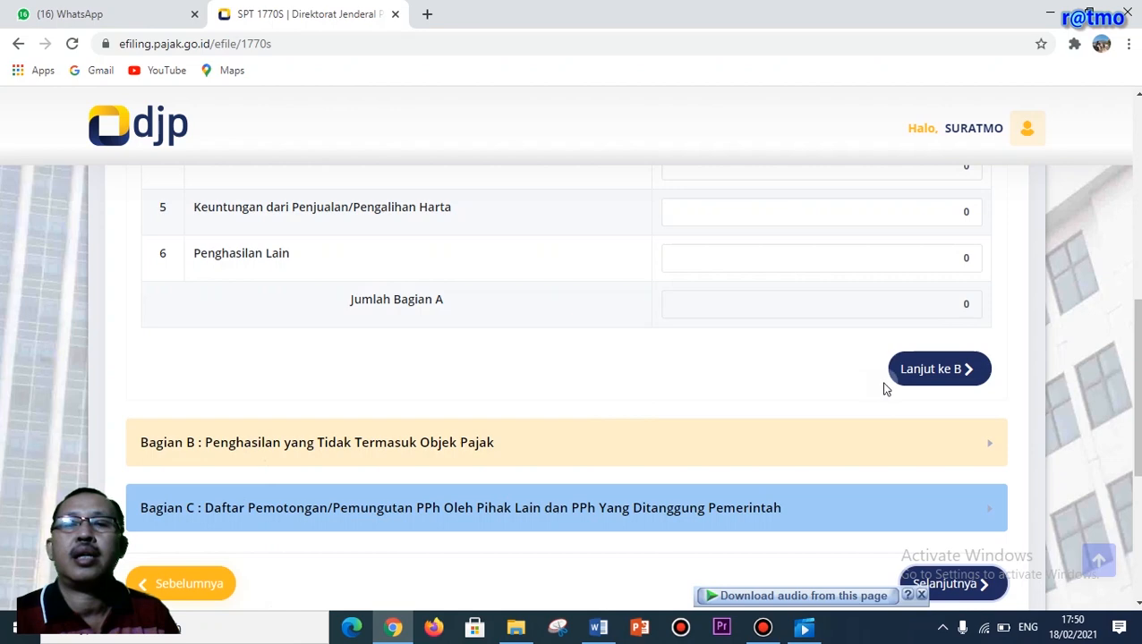
scroll(857, 385, "up", 3)
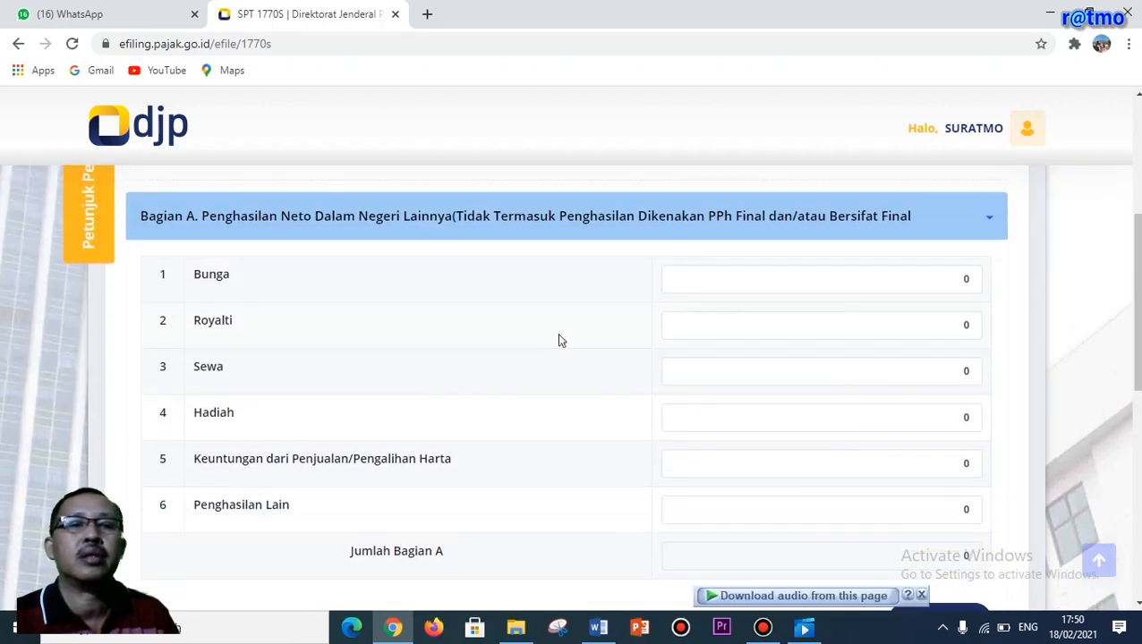
scroll(569, 341, "down", 3)
scroll(669, 342, "up", 1)
scroll(671, 344, "up", 1)
scroll(715, 409, "down", 1)
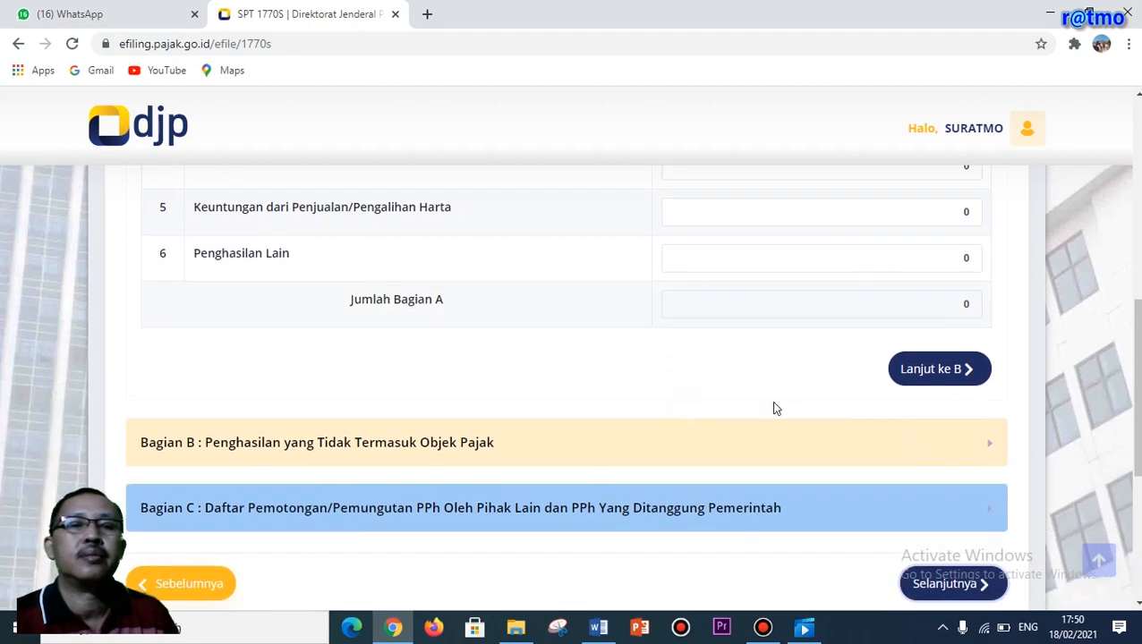
left_click(917, 369)
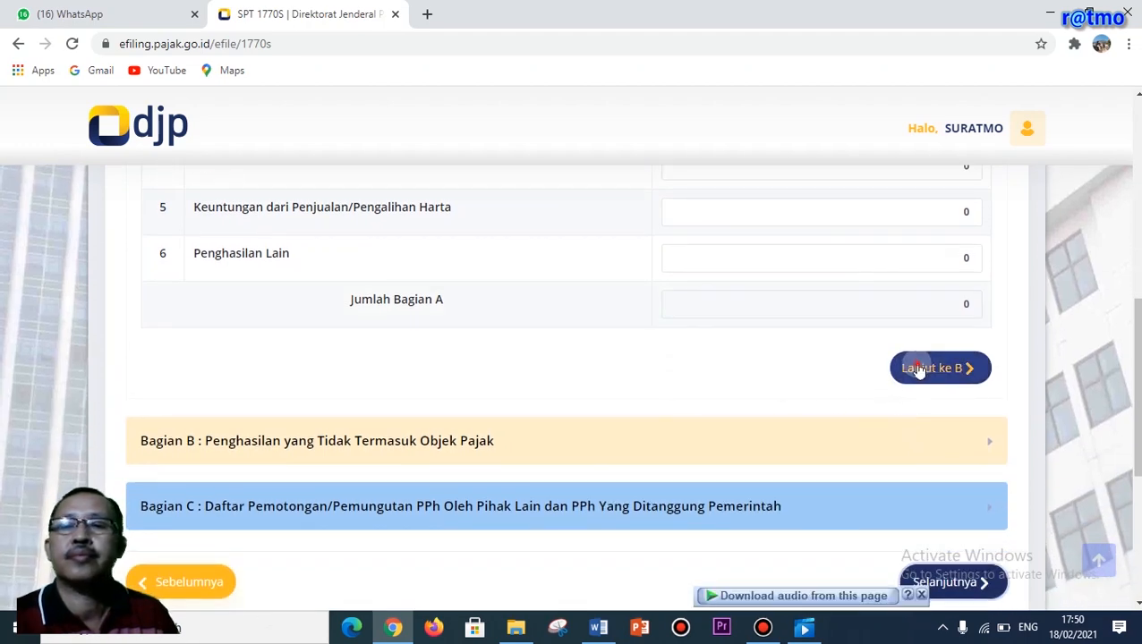
Step: Check the non-taxable income rows in Bagian B without adding amounts and continue to the Induk page
scroll(776, 380, "down", 1)
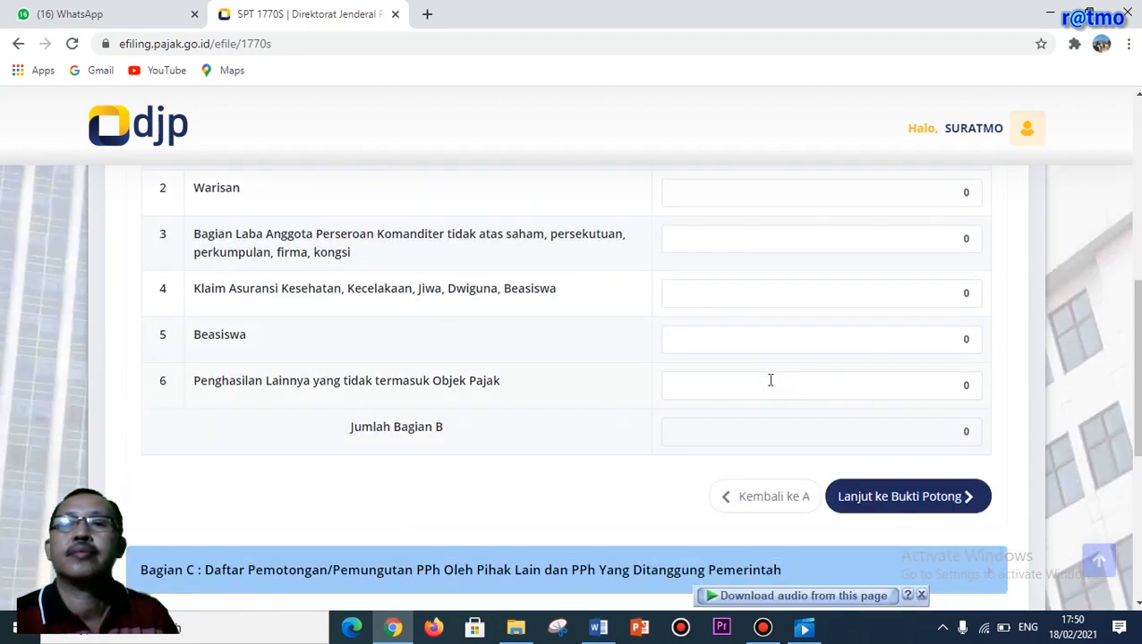
scroll(769, 380, "up", 2)
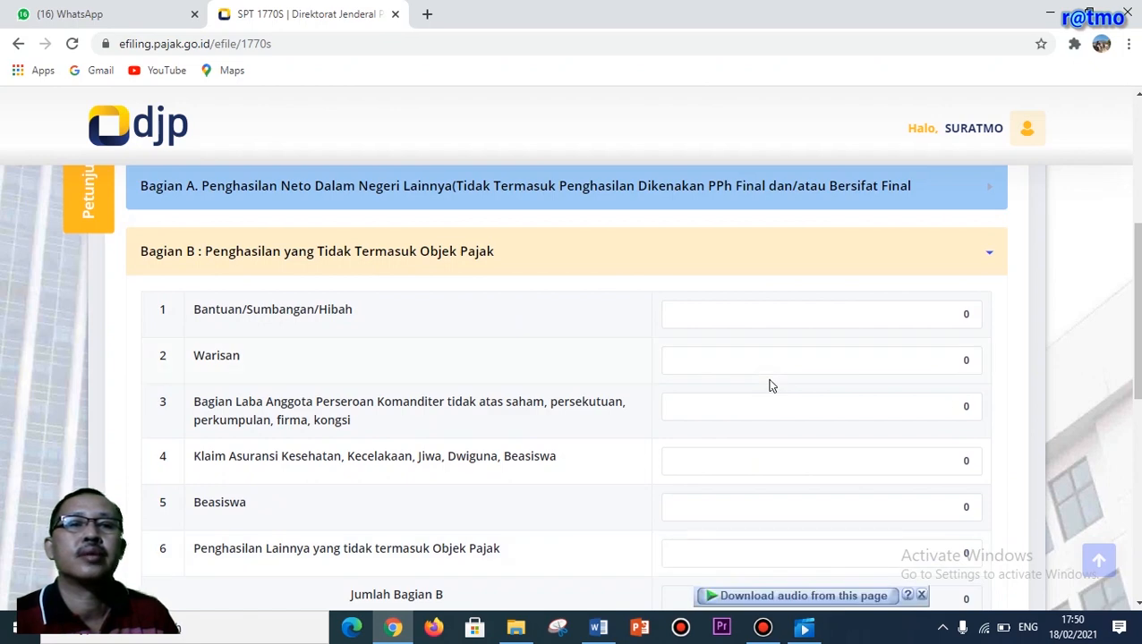
scroll(423, 377, "down", 3)
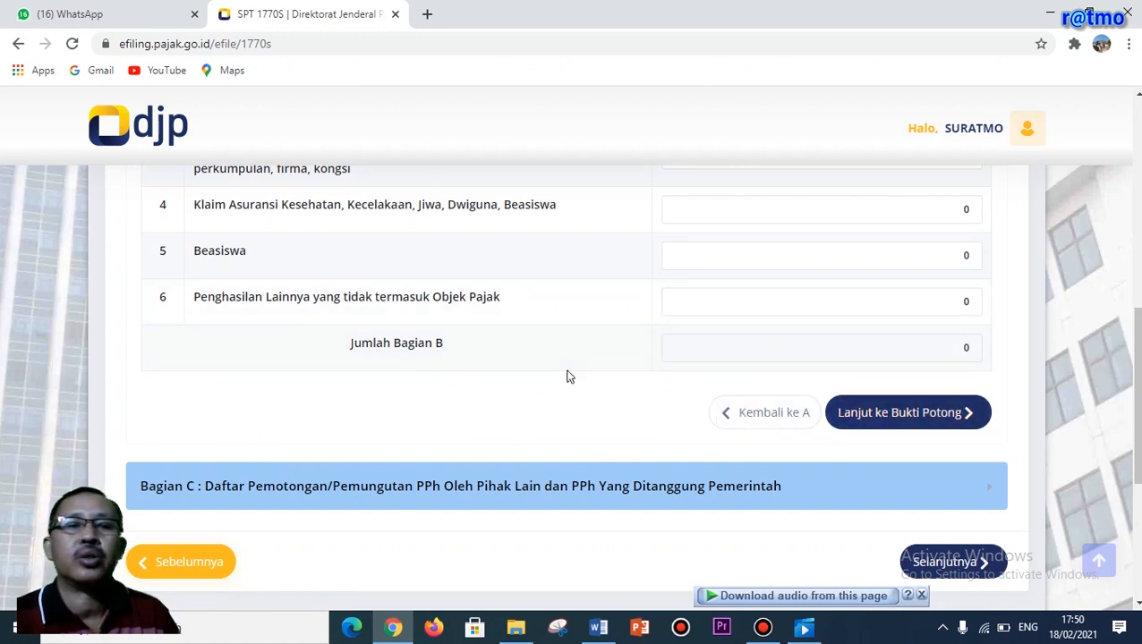
scroll(537, 379, "down", 2)
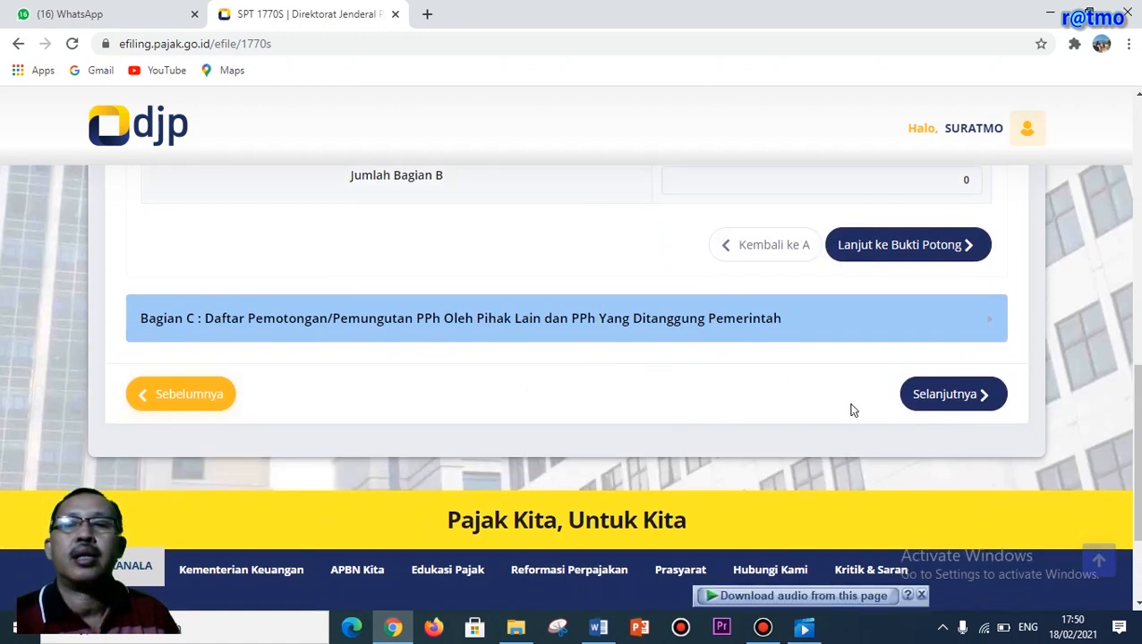
left_click(930, 394)
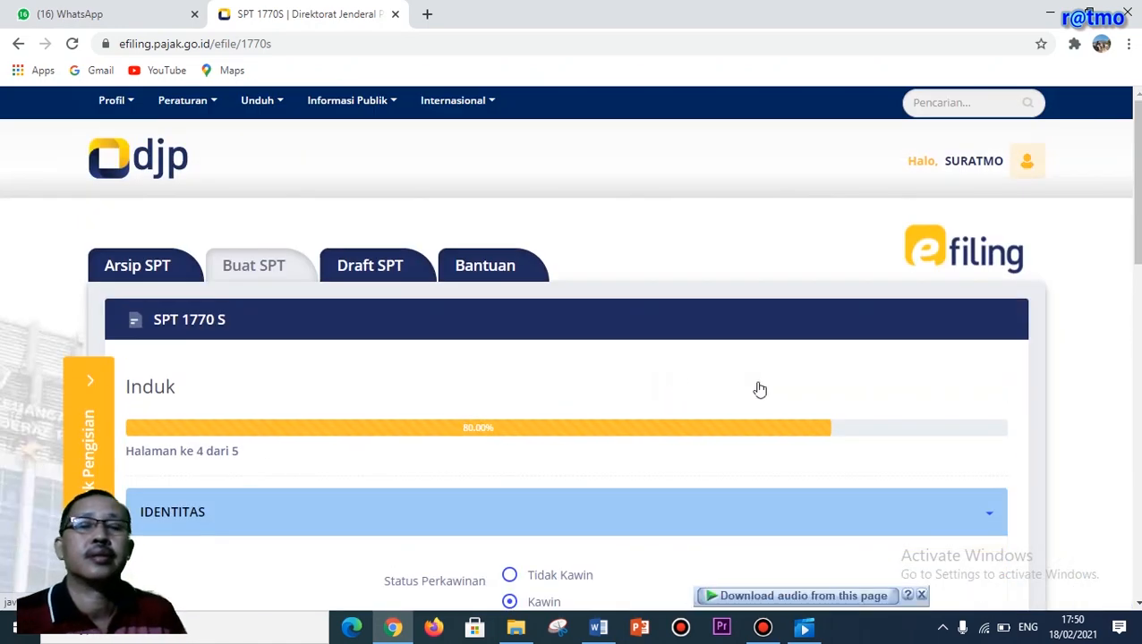
Step: Keep Status Perkawinan as Kawin and the tax obligation as KK / Kepala Keluarga, and continue to A. Penghasilan Netto
scroll(869, 400, "down", 2)
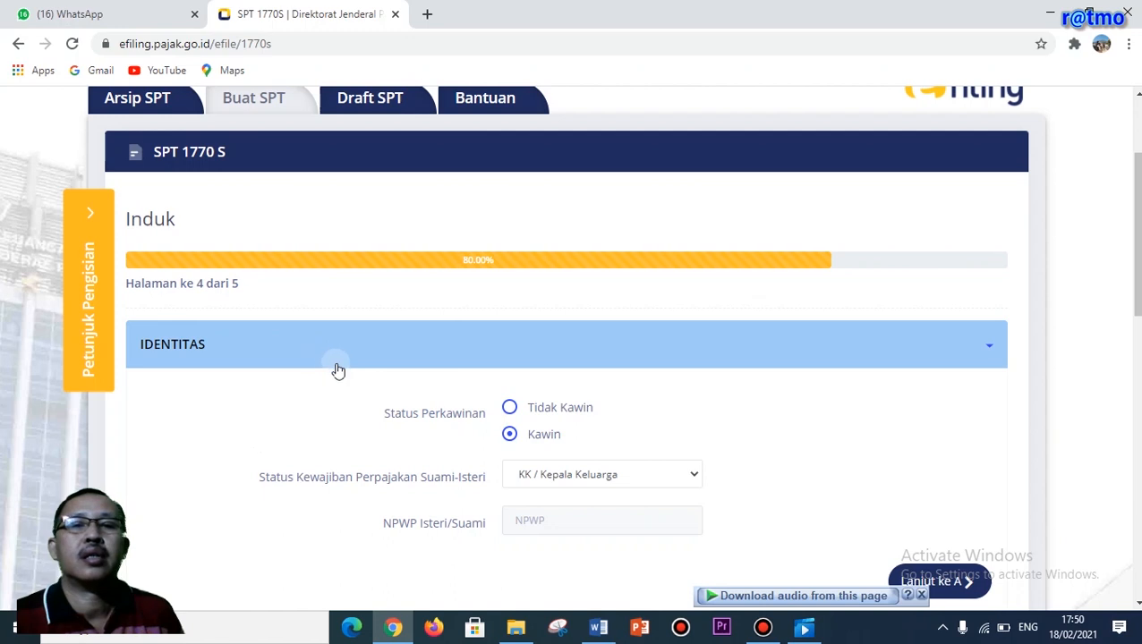
scroll(334, 371, "down", 1)
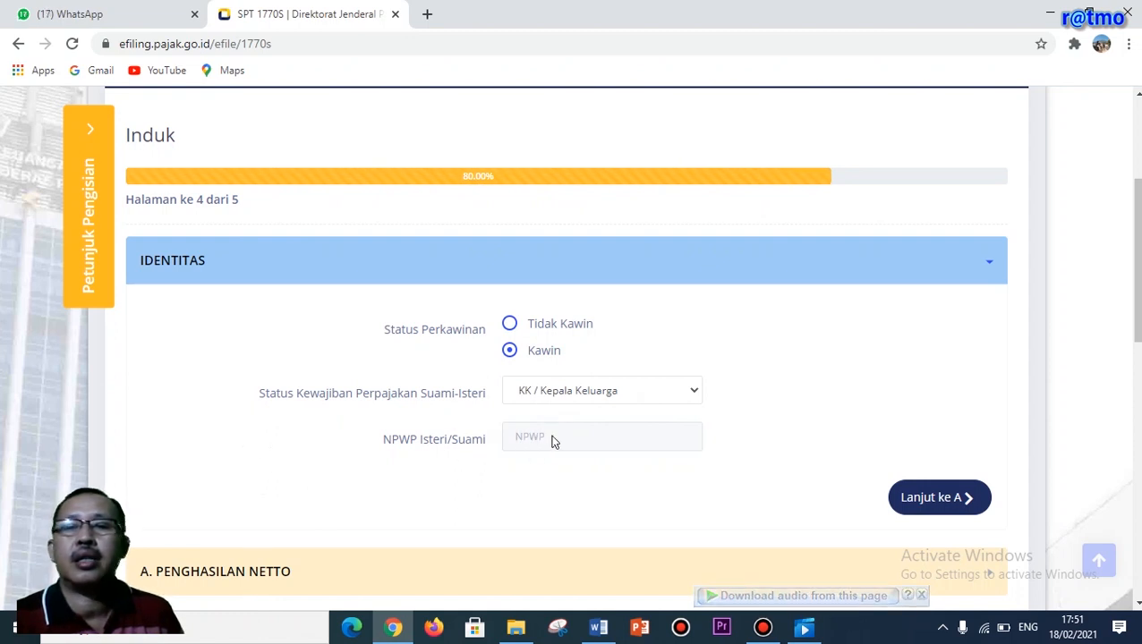
scroll(551, 442, "down", 2)
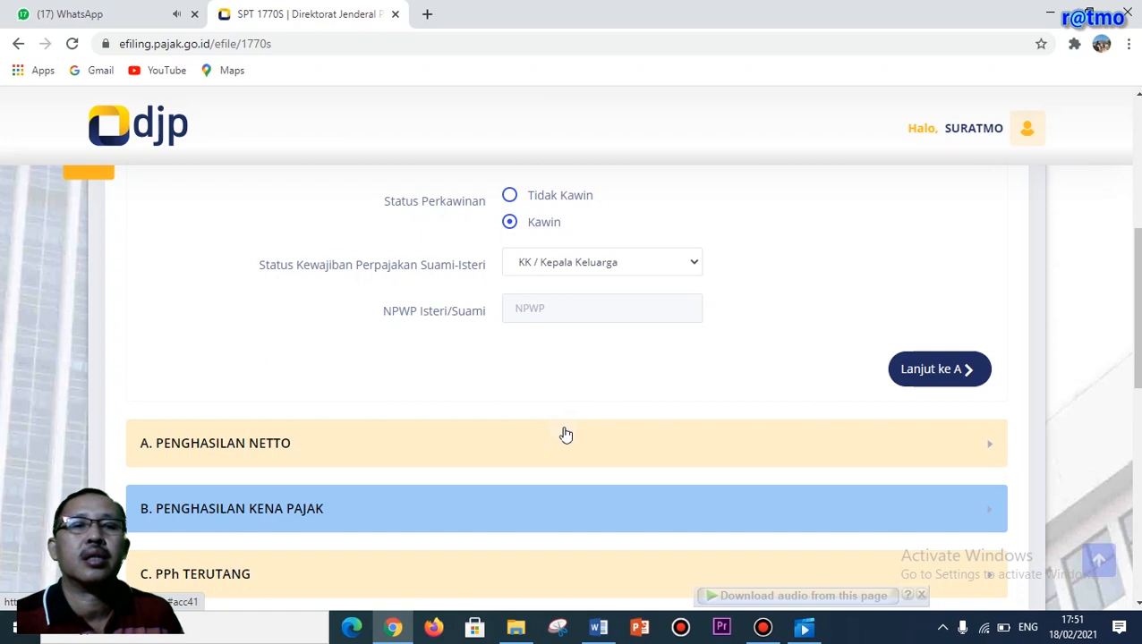
scroll(561, 426, "down", 1)
scroll(565, 421, "down", 1)
scroll(698, 438, "up", 3)
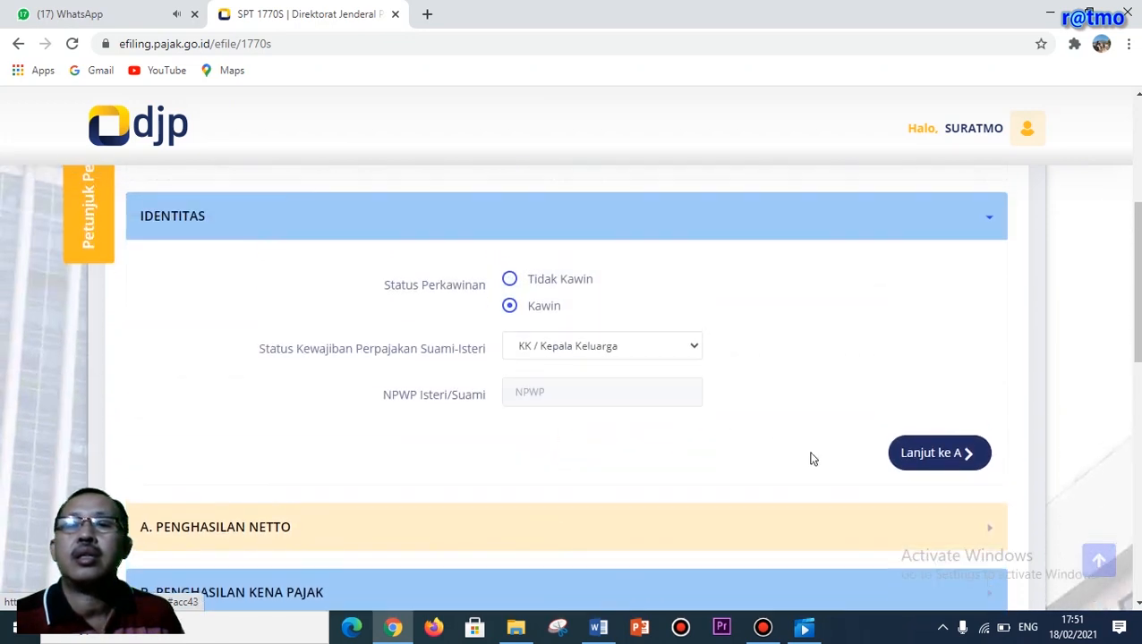
left_click(928, 453)
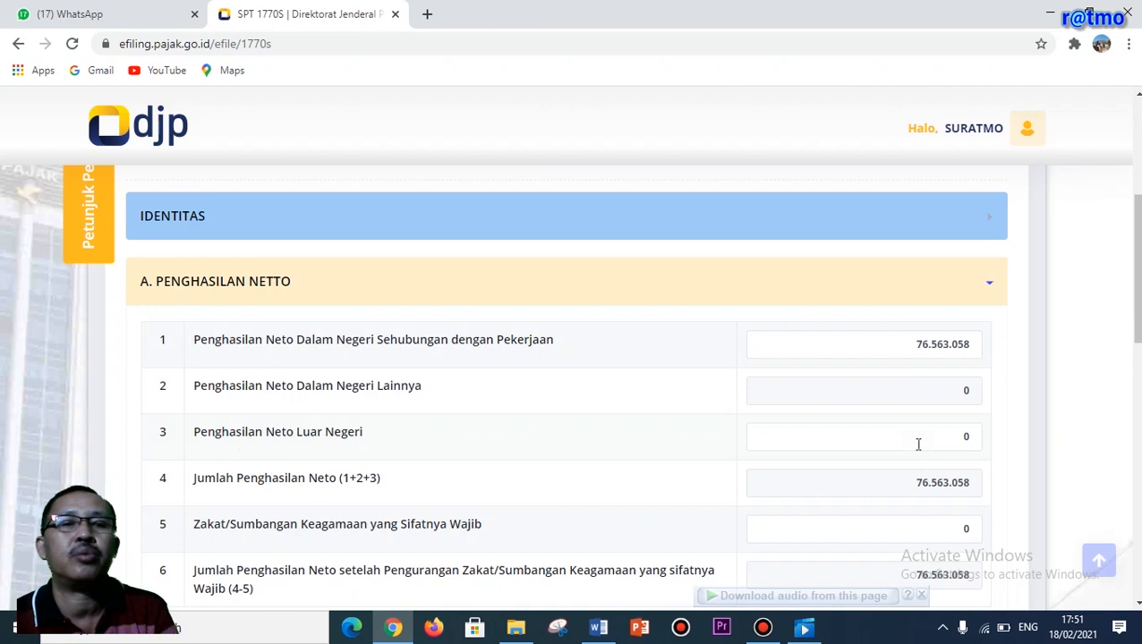
Step: Review the net income rows in A. Penghasilan Netto without changing them and continue to B. Penghasilan Kena Pajak
scroll(918, 445, "down", 1)
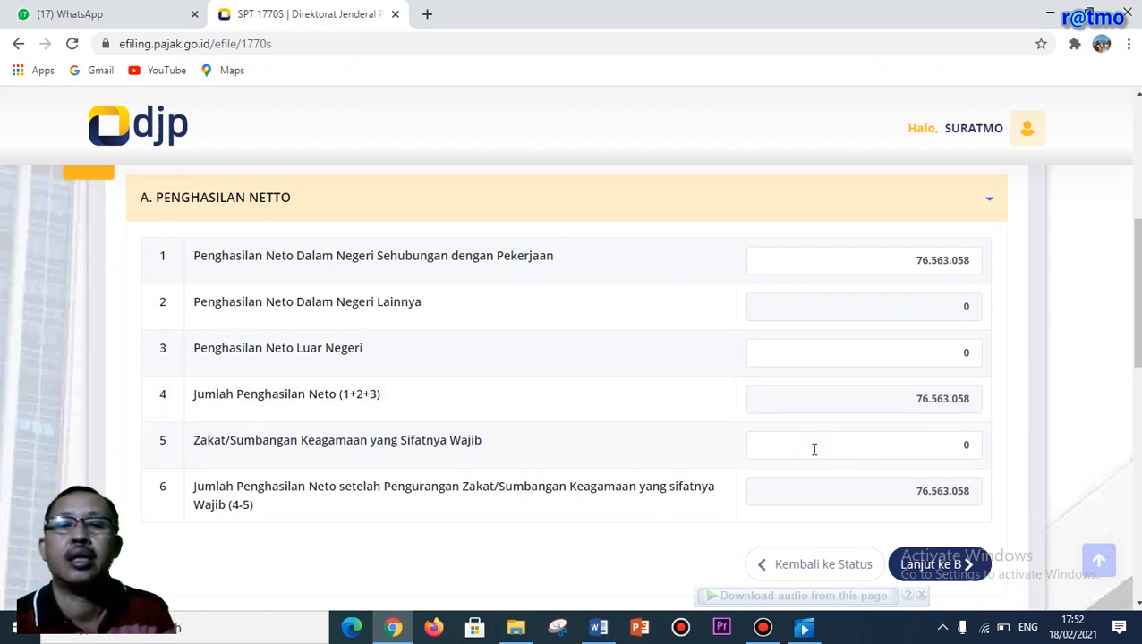
scroll(813, 449, "down", 1)
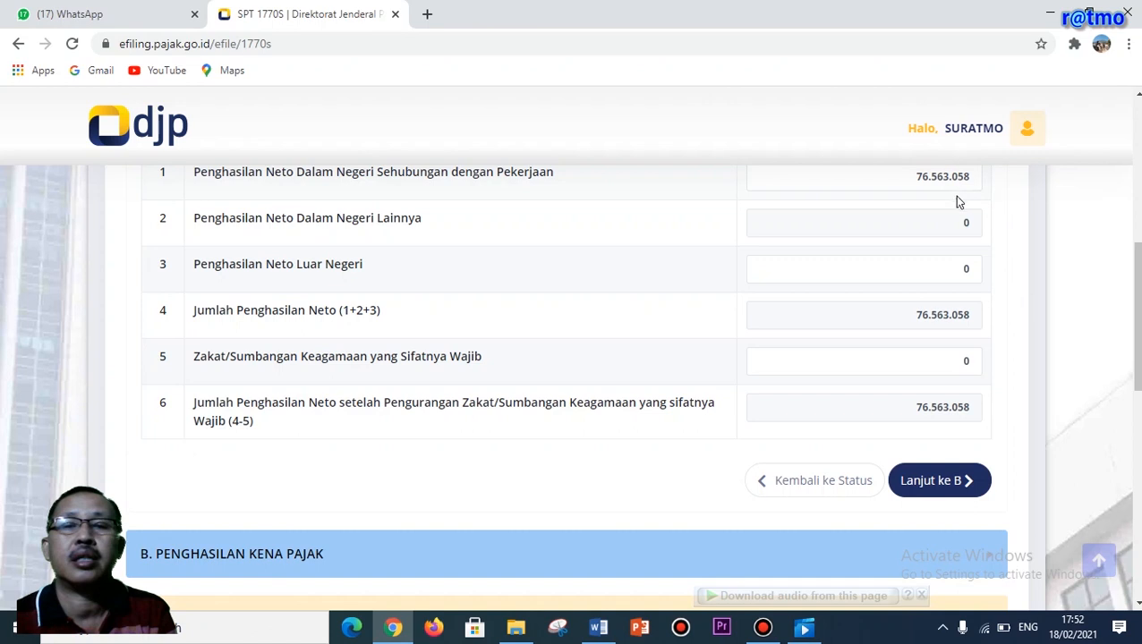
scroll(604, 485, "down", 2)
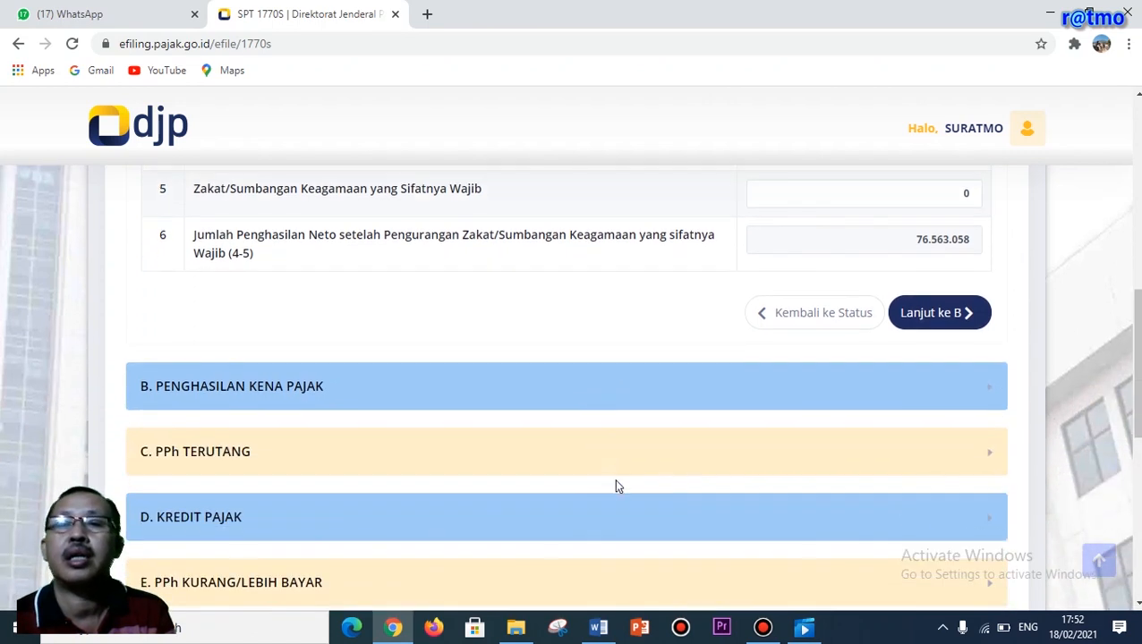
scroll(747, 466, "up", 1)
scroll(747, 469, "up", 1)
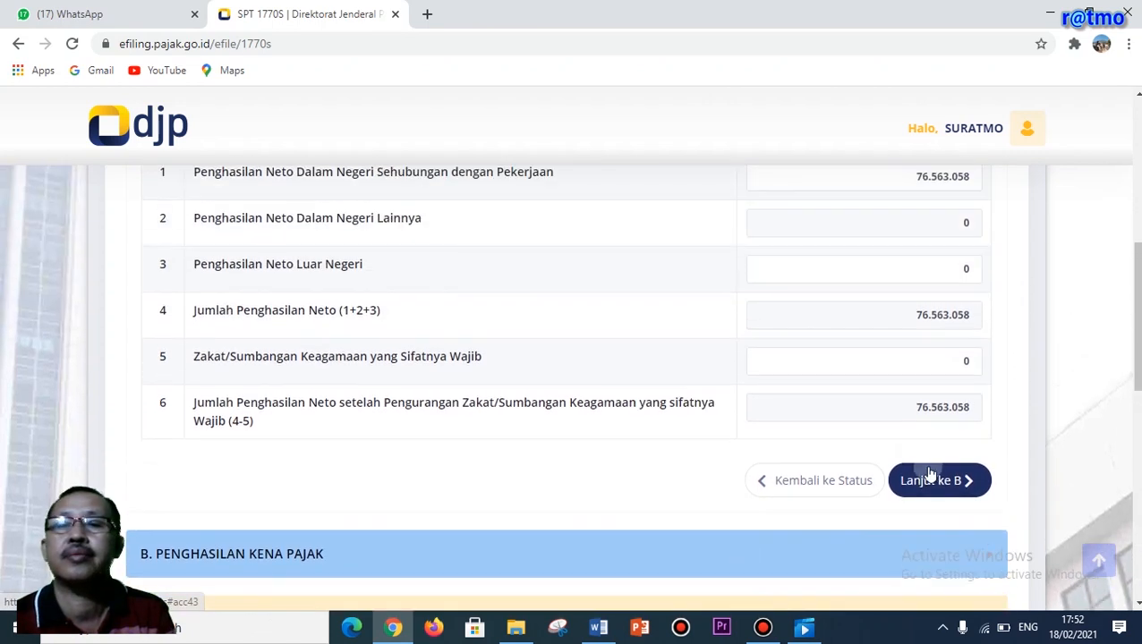
left_click(943, 482)
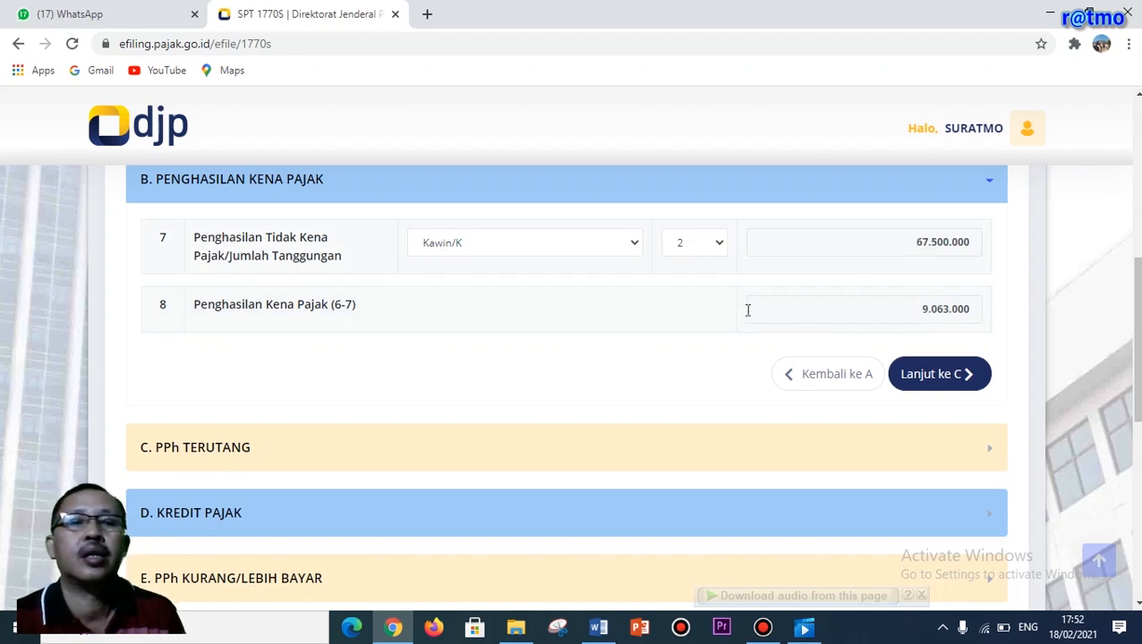
Step: Check the non-taxable income status Kawin/K with 2 dependants and the taxable income row, and continue to C. PPh Terutang
scroll(746, 312, "down", 4)
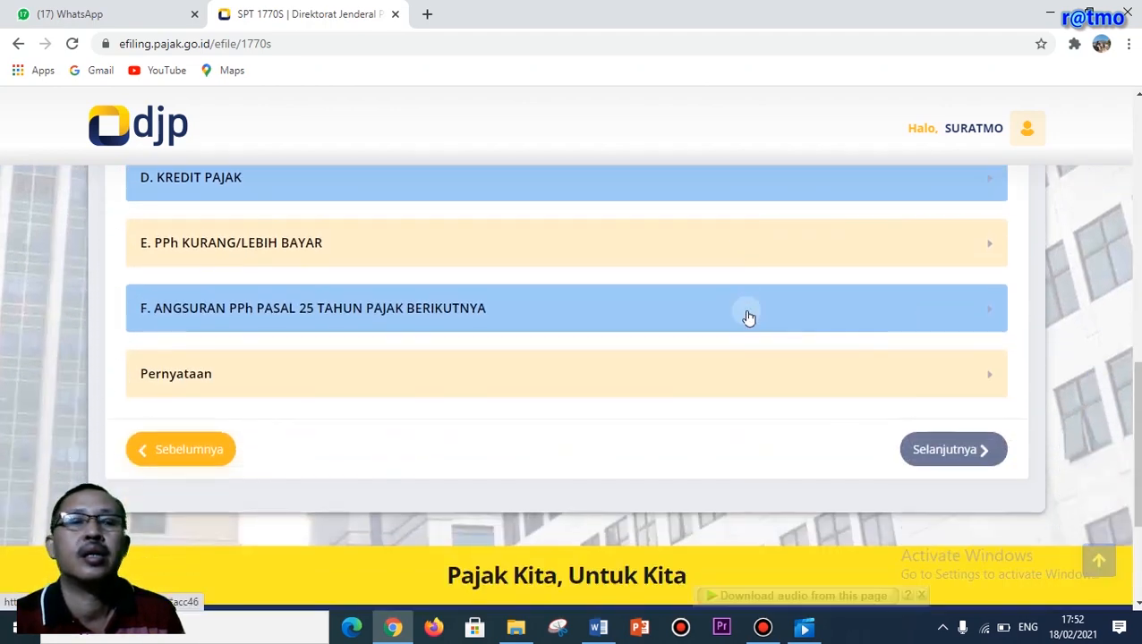
scroll(748, 312, "up", 4)
scroll(748, 312, "up", 1)
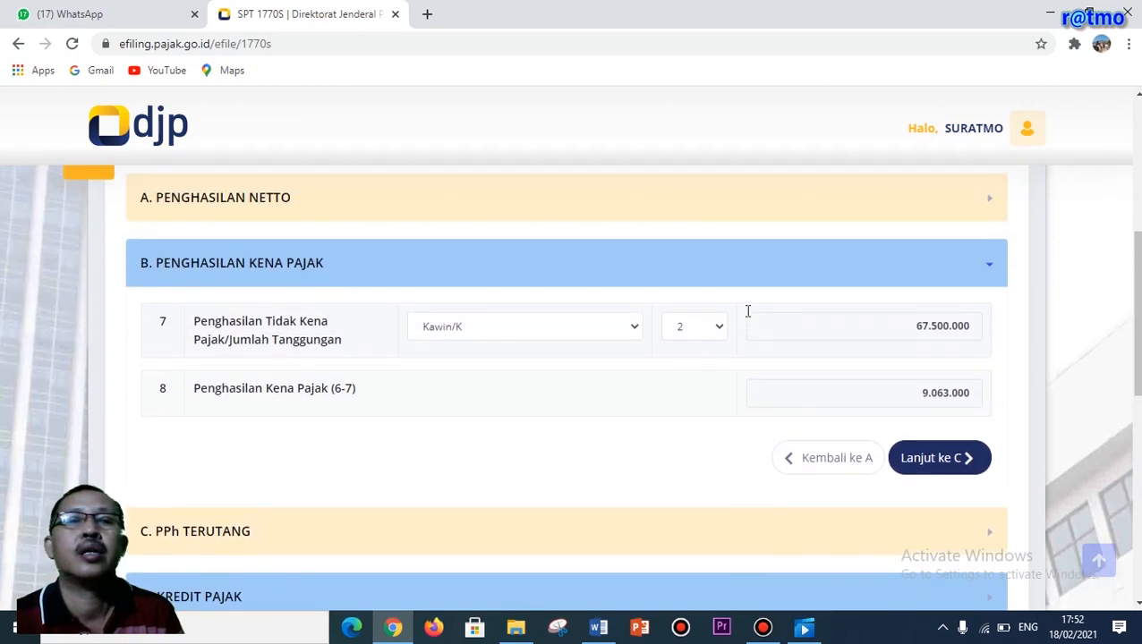
scroll(748, 315, "down", 1)
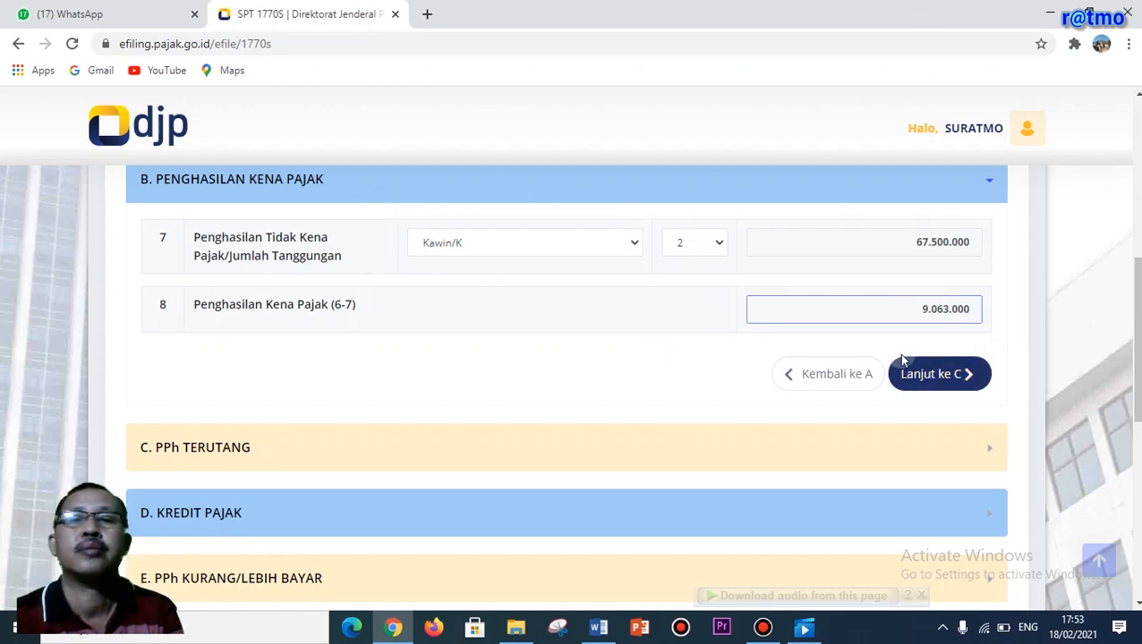
left_click(922, 372)
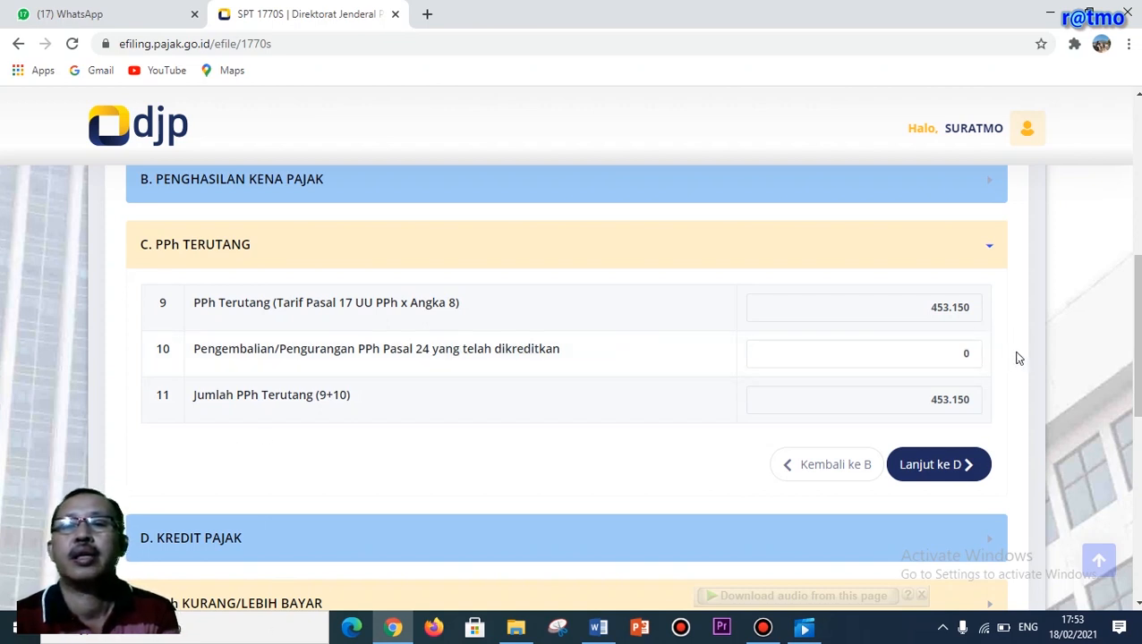
Step: Check the tax due rows in C. PPh Terutang, leave Pasal 24 at 0 and continue to D. Kredit Pajak
scroll(991, 369, "down", 1)
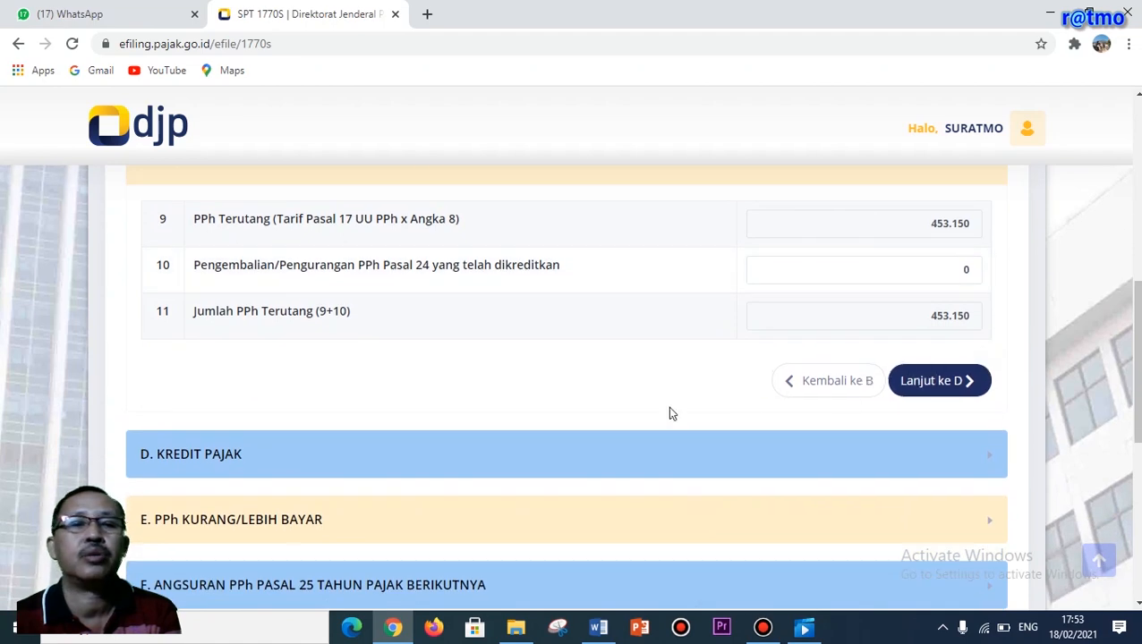
scroll(670, 409, "down", 3)
scroll(677, 403, "up", 3)
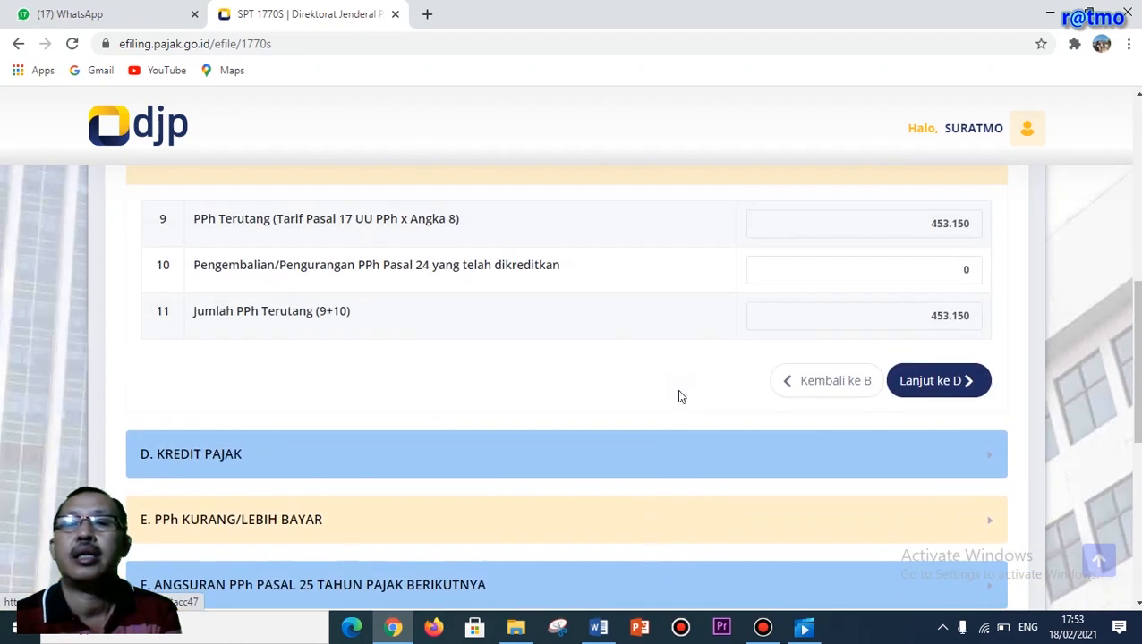
left_click(926, 383)
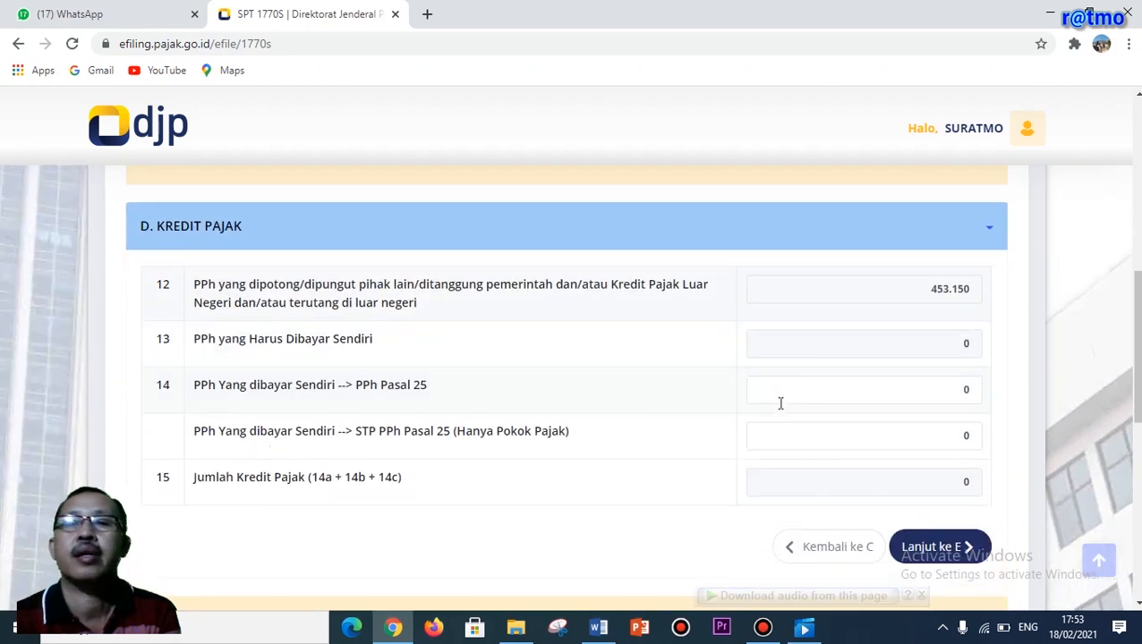
Step: Check the tax credit rows without adding amounts and continue through E. PPh Kurang/Lebih Bayar to section F
scroll(779, 400, "down", 1)
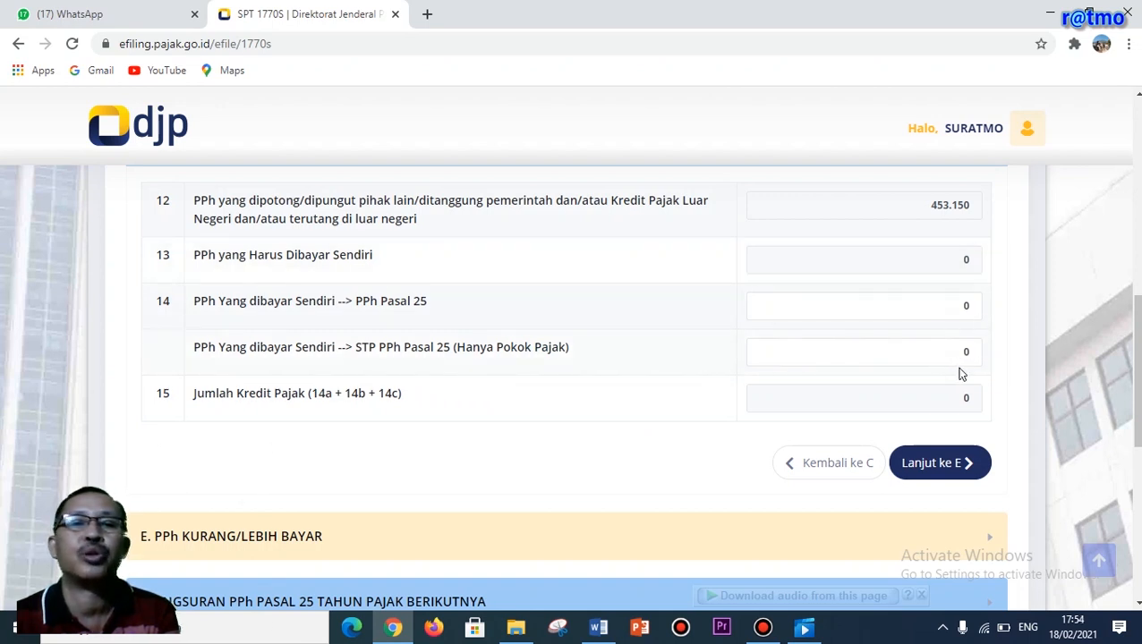
left_click(950, 469)
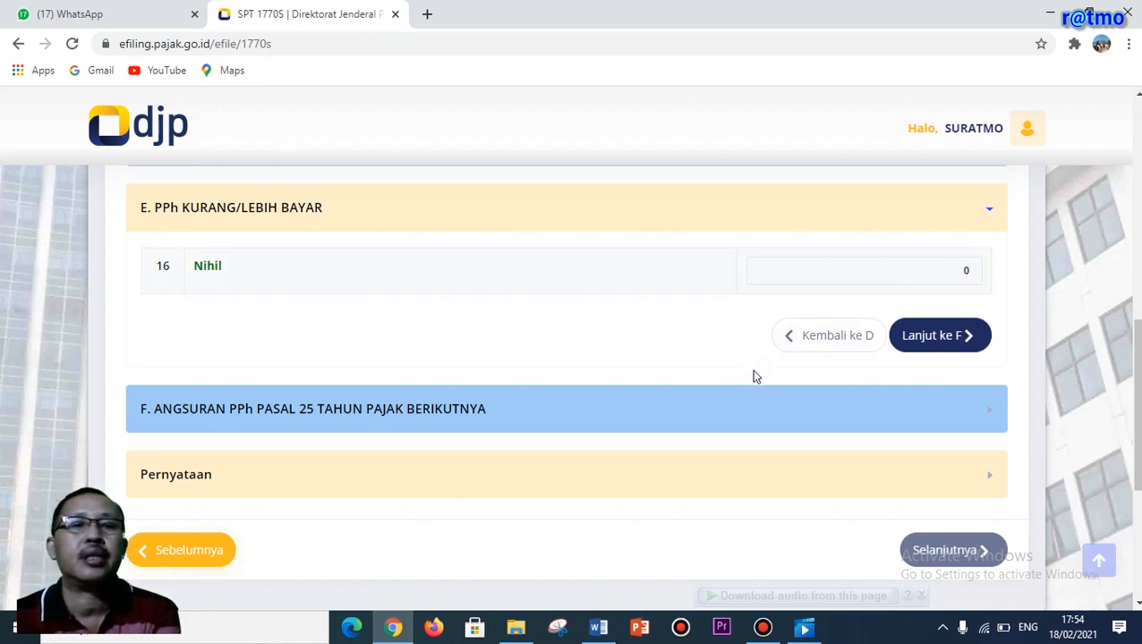
left_click(700, 408)
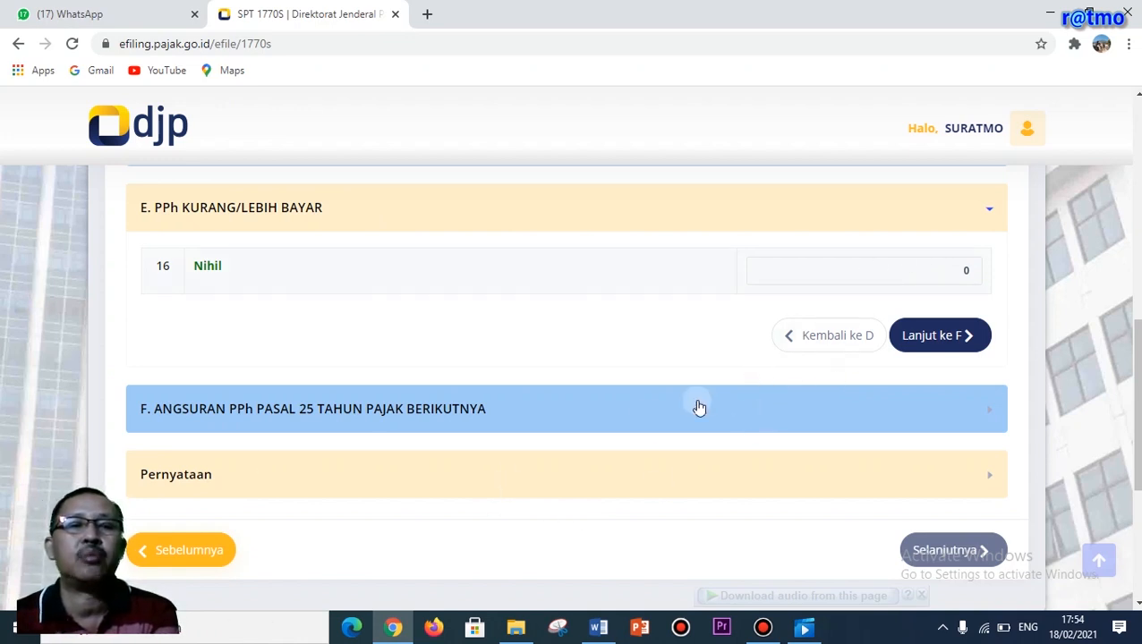
left_click(930, 336)
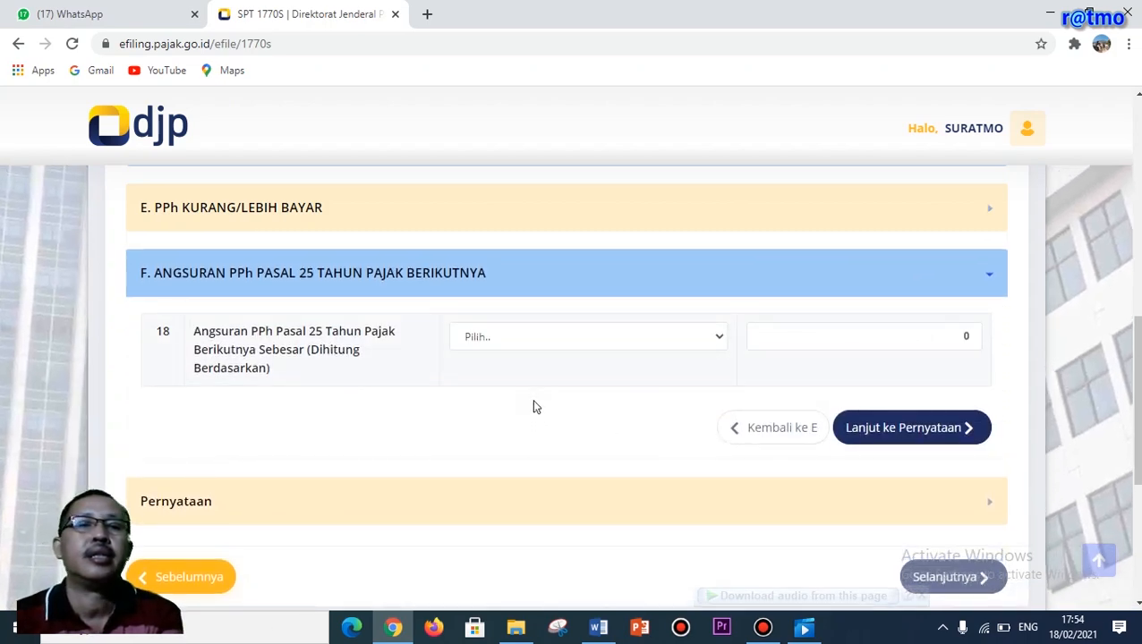
Step: View the calculation options for the PPh Pasal 25 installment, leave the basis unselected and continue to Pernyataan
scroll(534, 407, "down", 1)
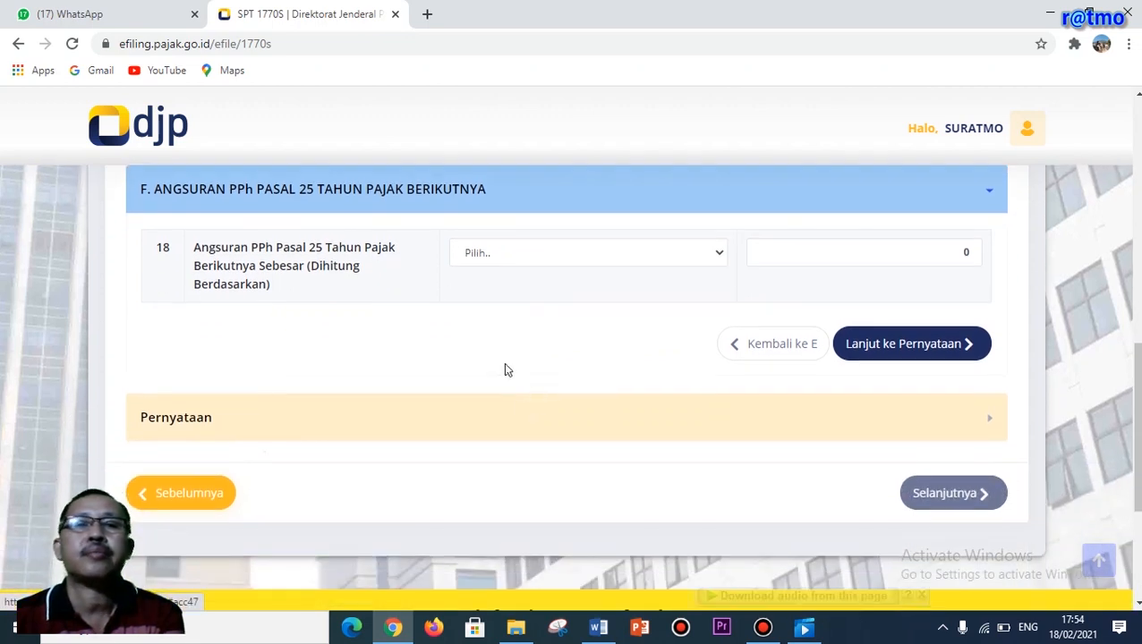
left_click(721, 252)
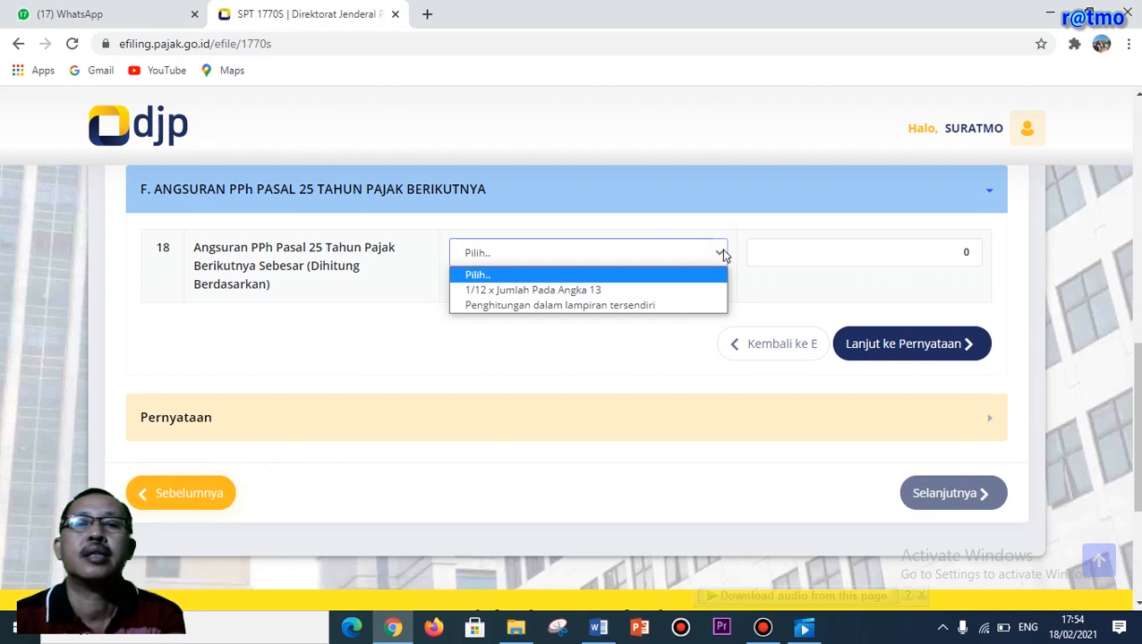
left_click(721, 253)
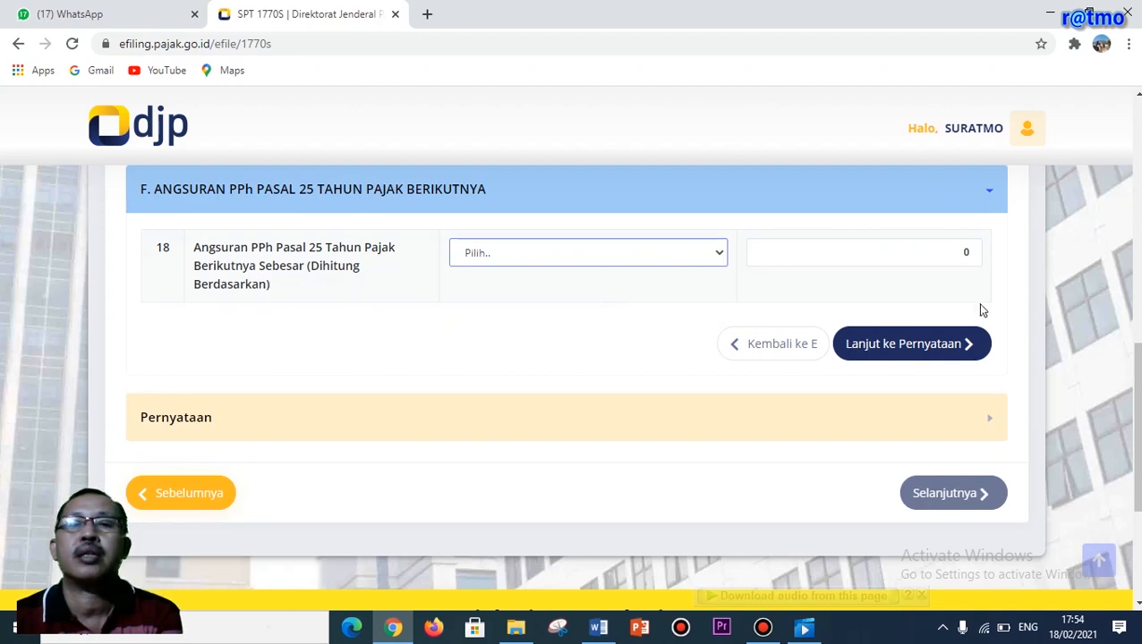
left_click(939, 345)
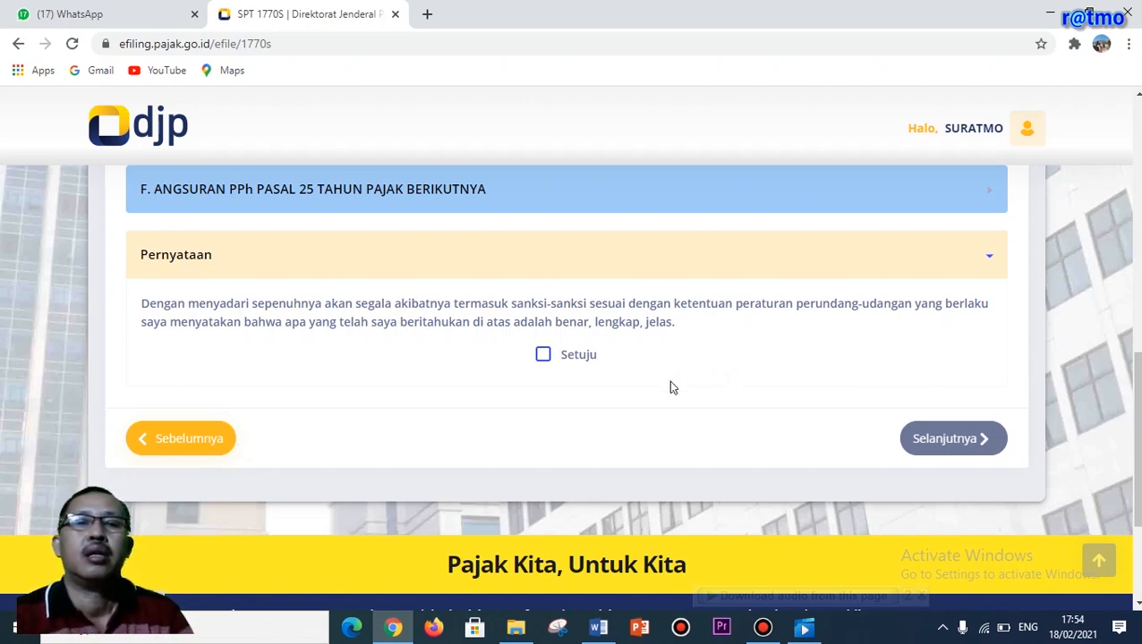
Step: Agree to the statement in Pernyataan with Setuju and proceed to the final Kirim page
left_click(545, 362)
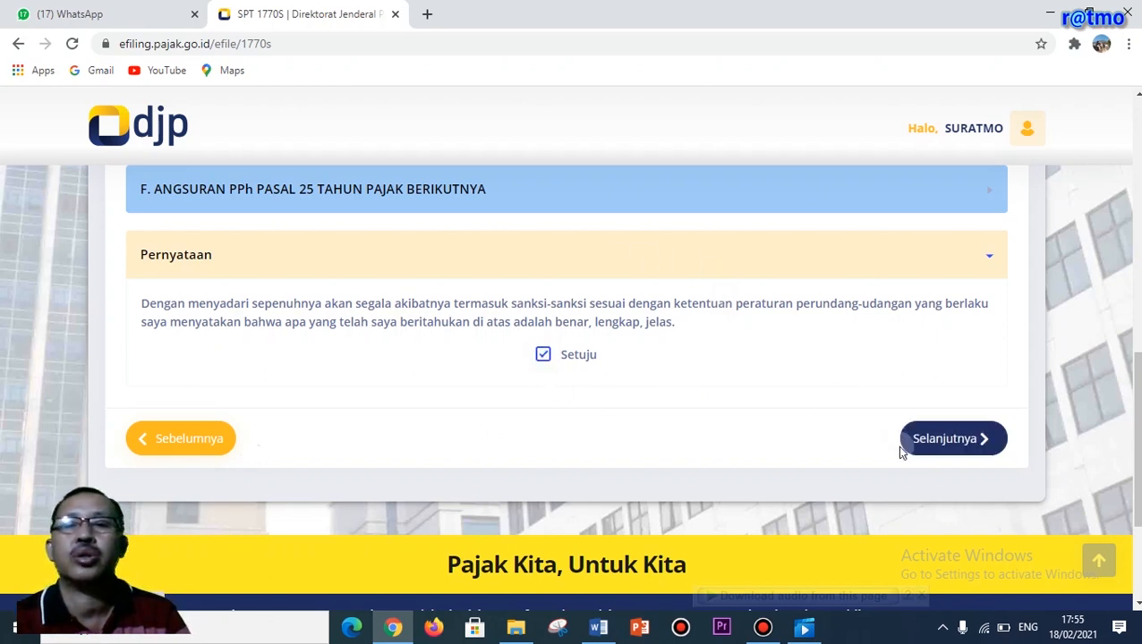
left_click(954, 440)
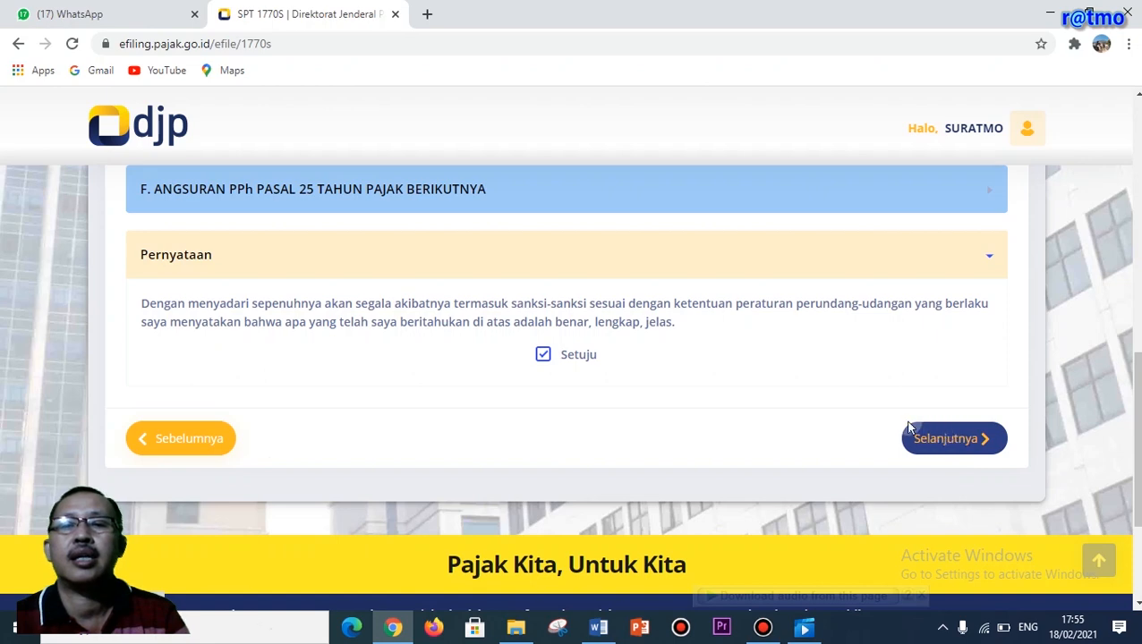
left_click(932, 438)
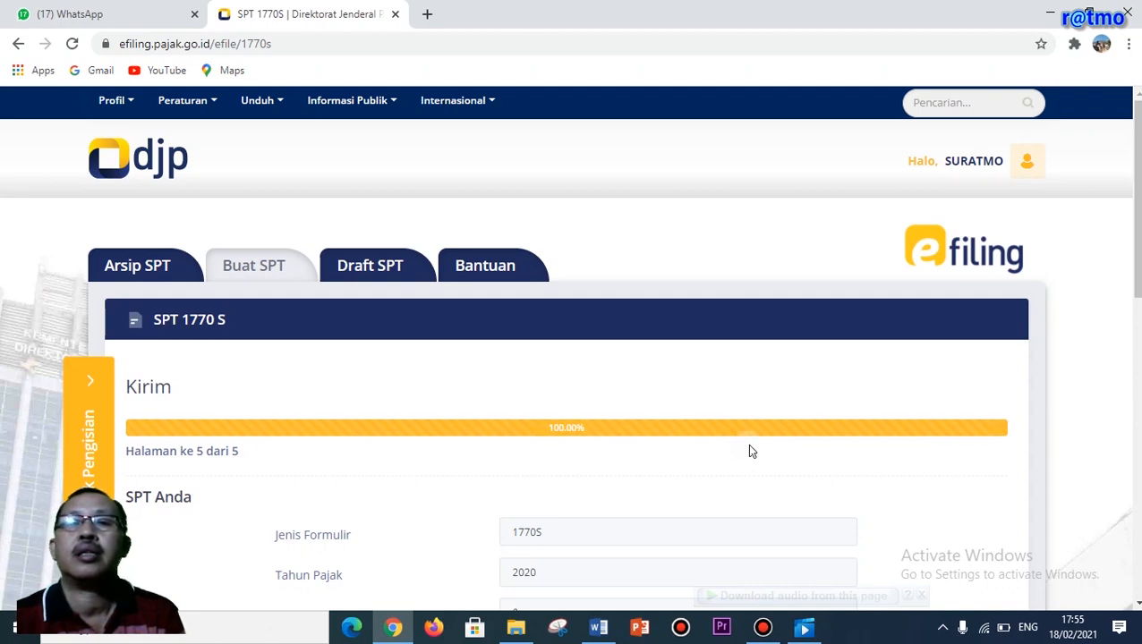
Step: Request the verification code for the 1770S return, enter the emailed code on the form and send the SPT
scroll(750, 452, "down", 5)
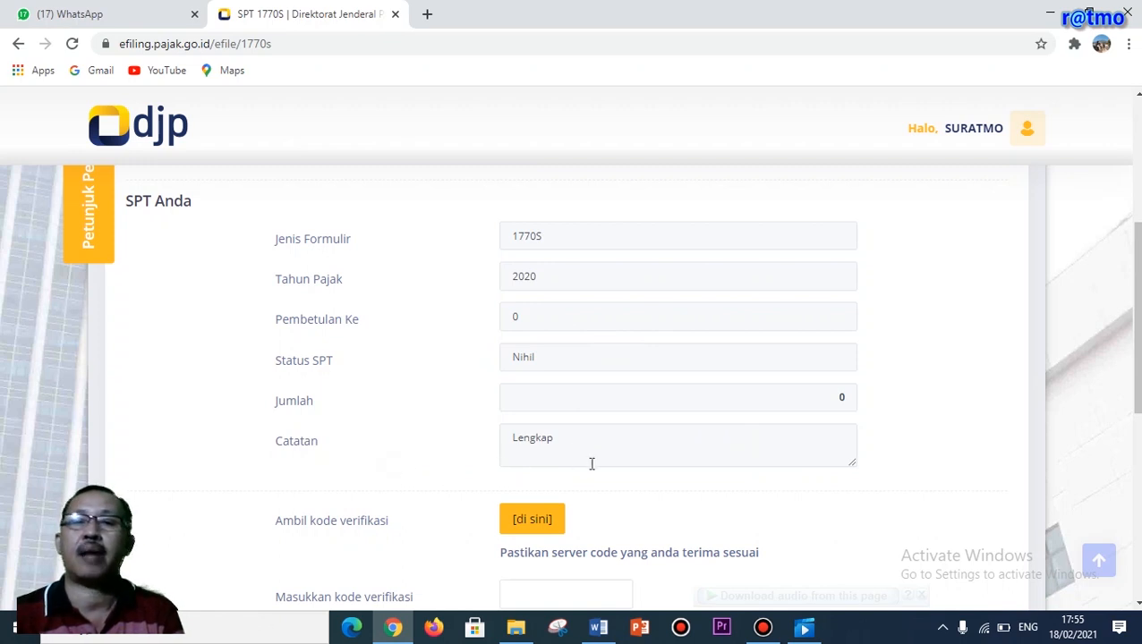
scroll(592, 463, "down", 1)
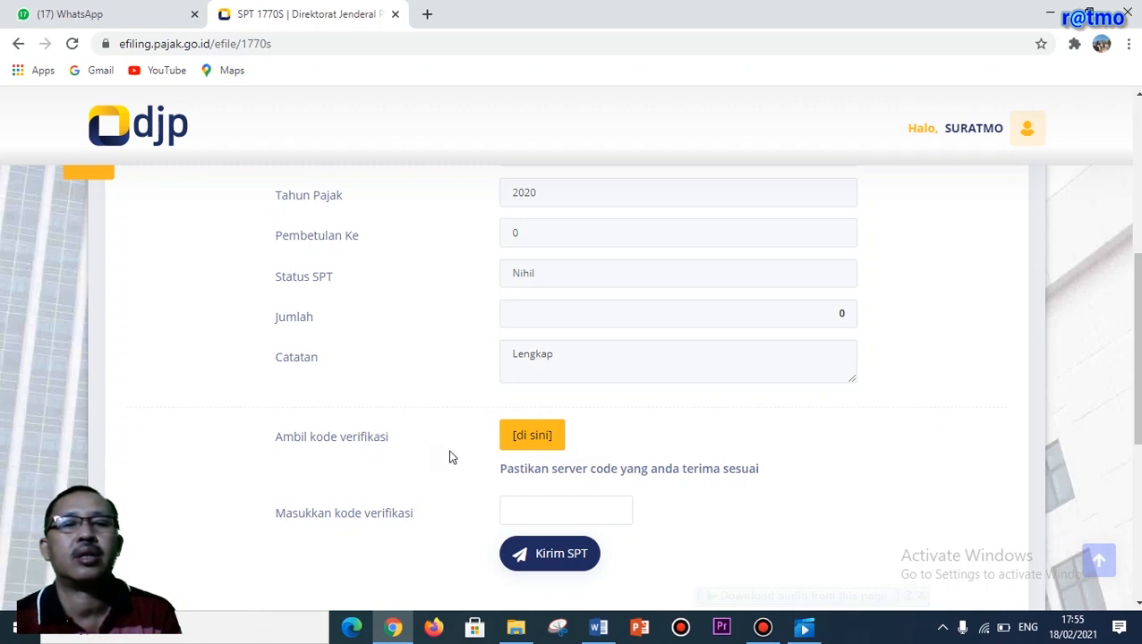
left_click(513, 439)
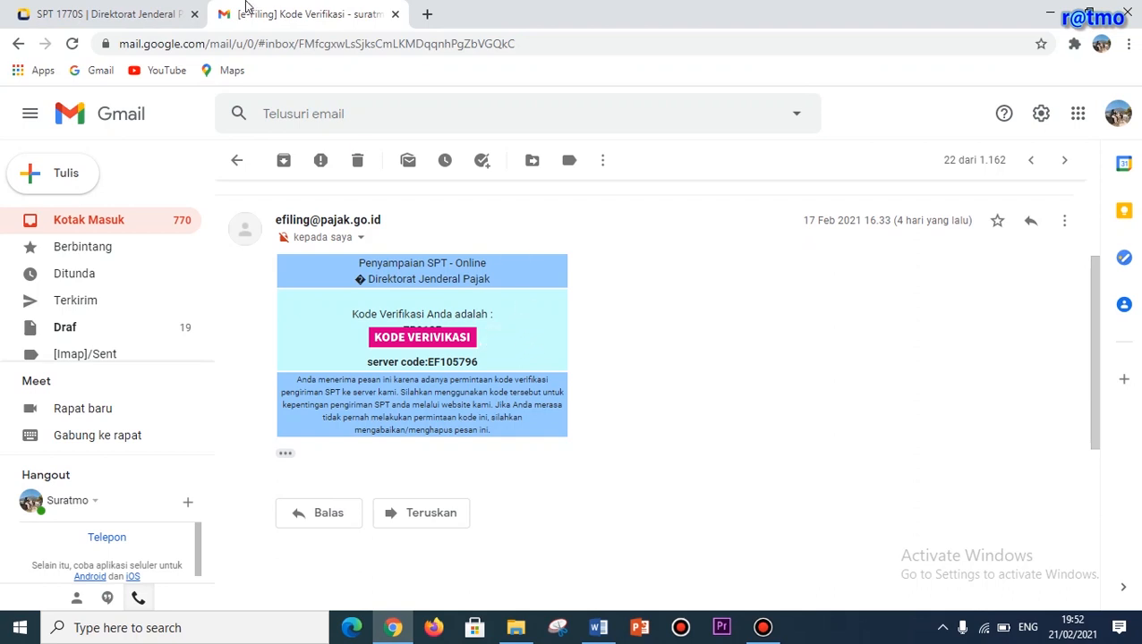
left_click(134, 13)
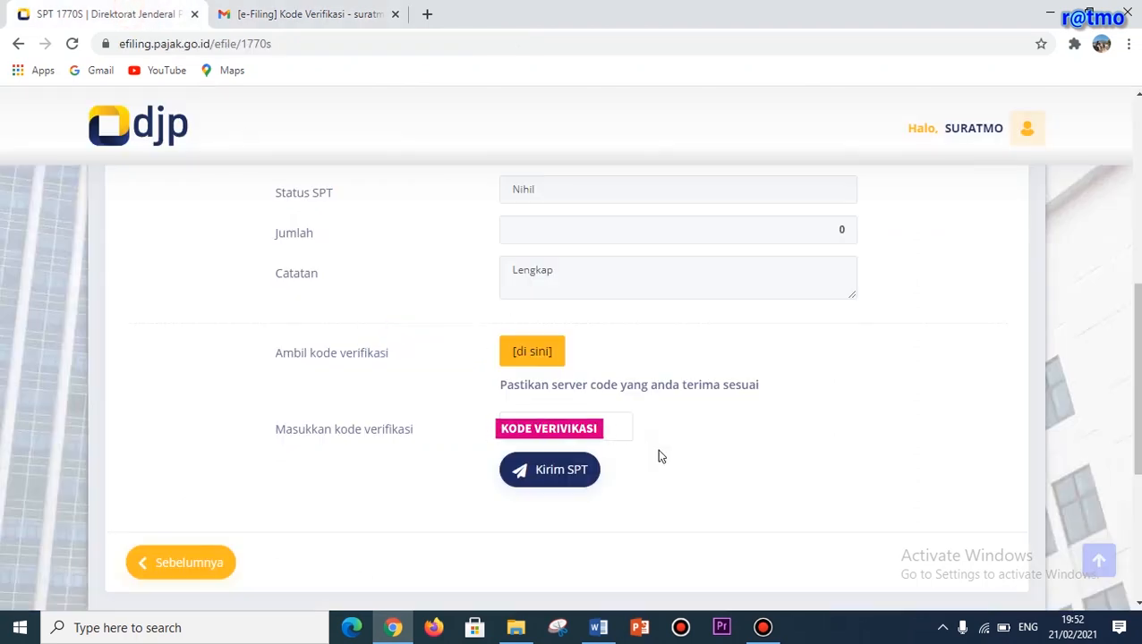
left_click(562, 469)
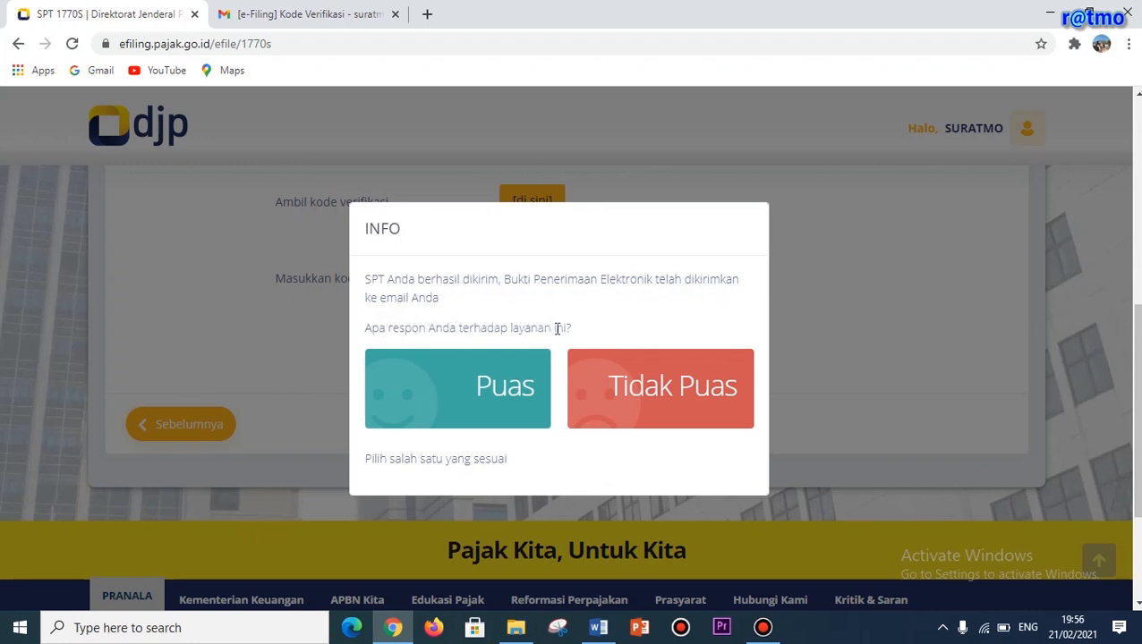
Step: Rate the e-Filing service as Puas and open the Bukti Penerimaan Elektronik email in the Gmail inbox
left_click(440, 396)
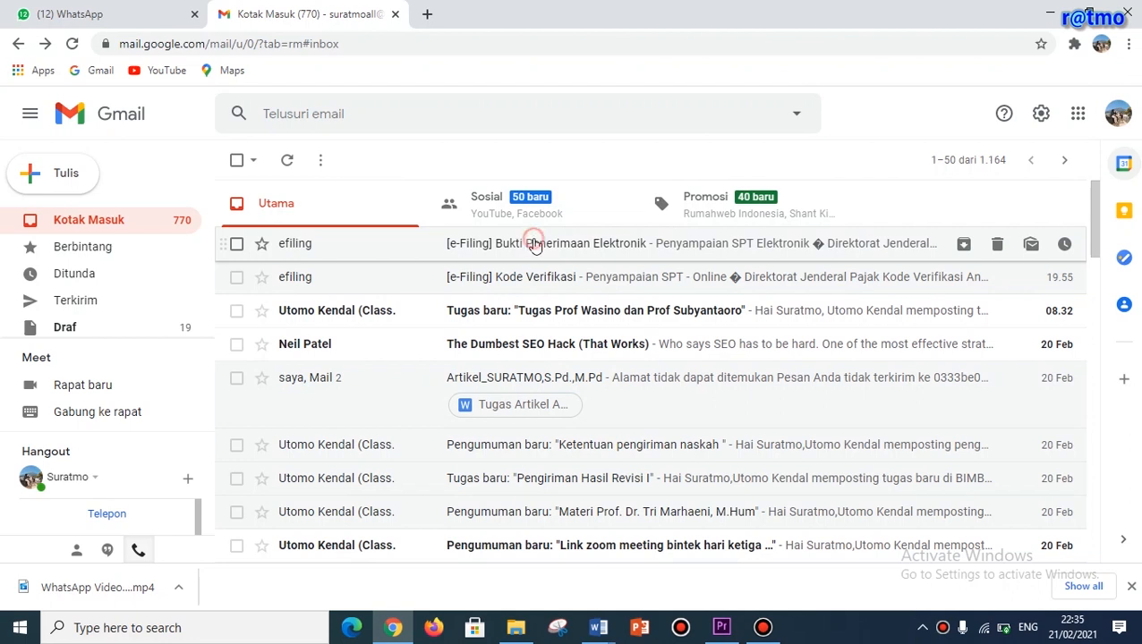
left_click(532, 242)
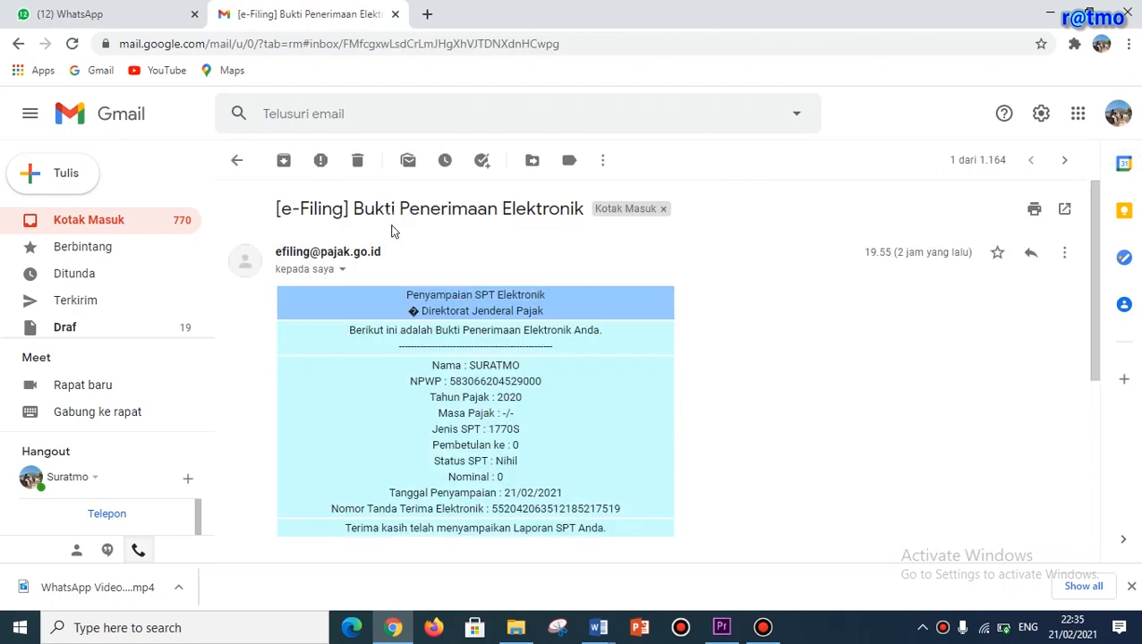